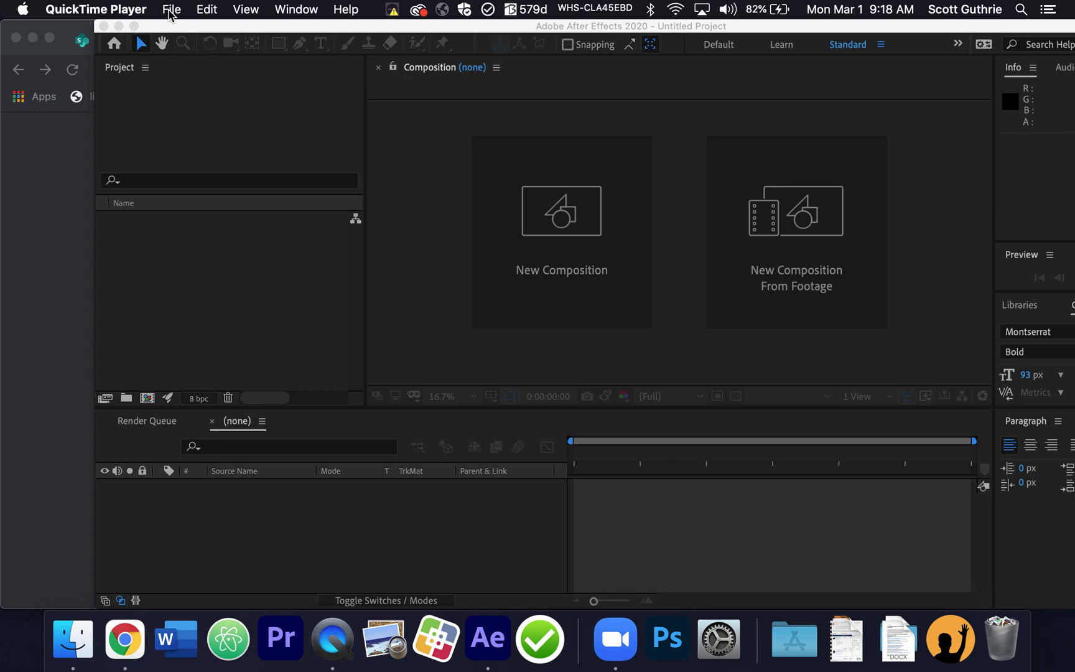
Step: Create a new HDTV 1080 29.97 composition named "circle trim path" with a duration of 10 seconds
left_click(549, 242)
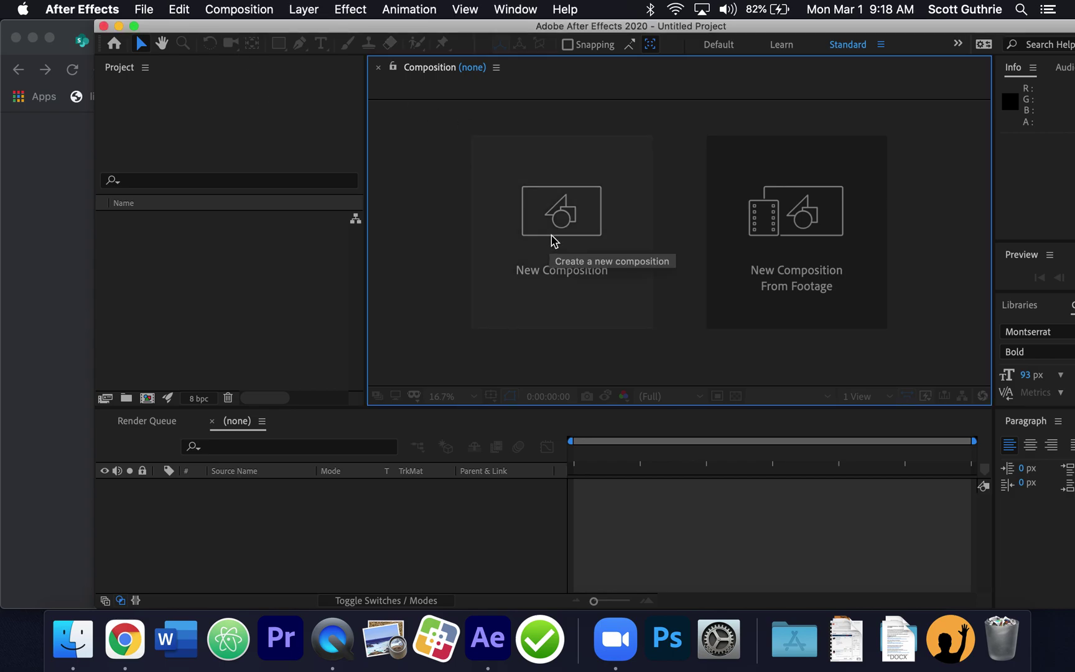
left_click(549, 241)
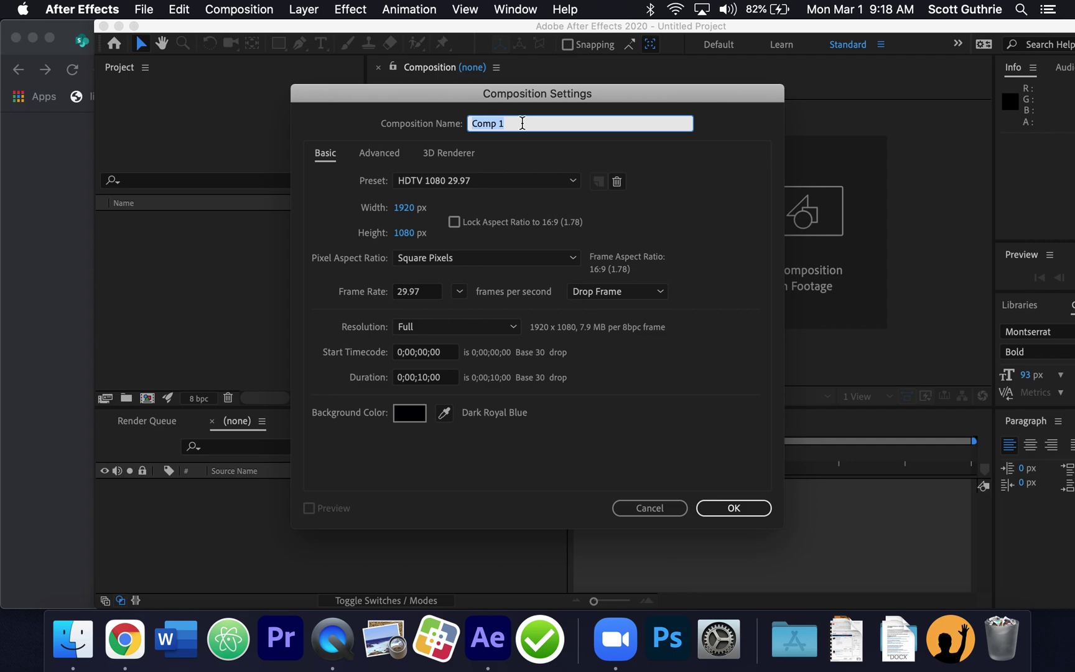
type("circle trim path")
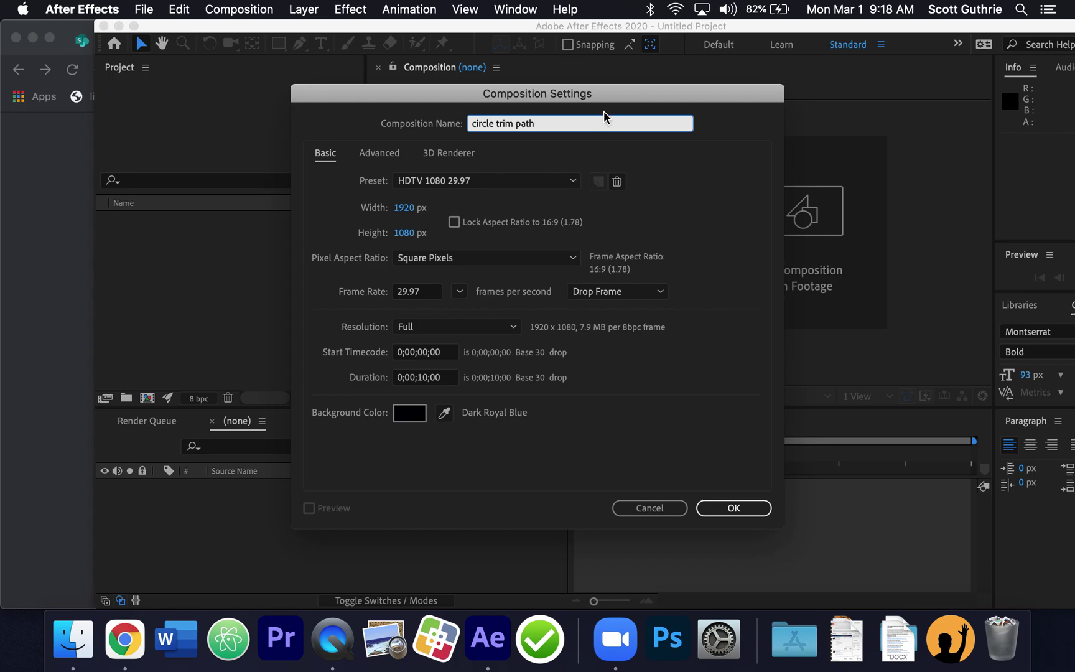
left_click(703, 156)
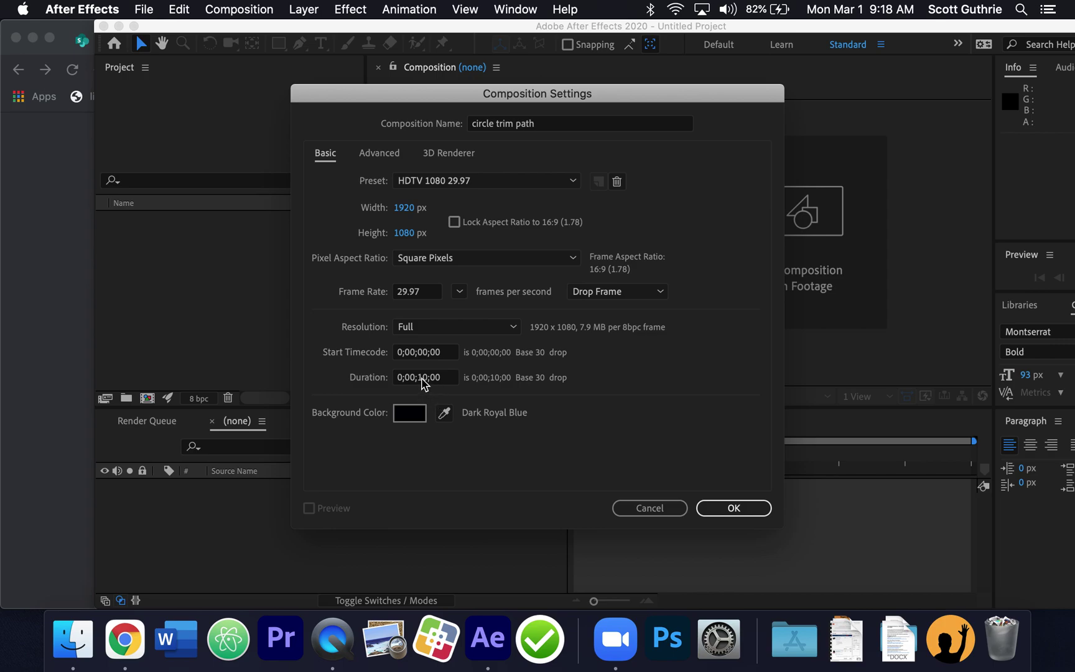
left_click(716, 509)
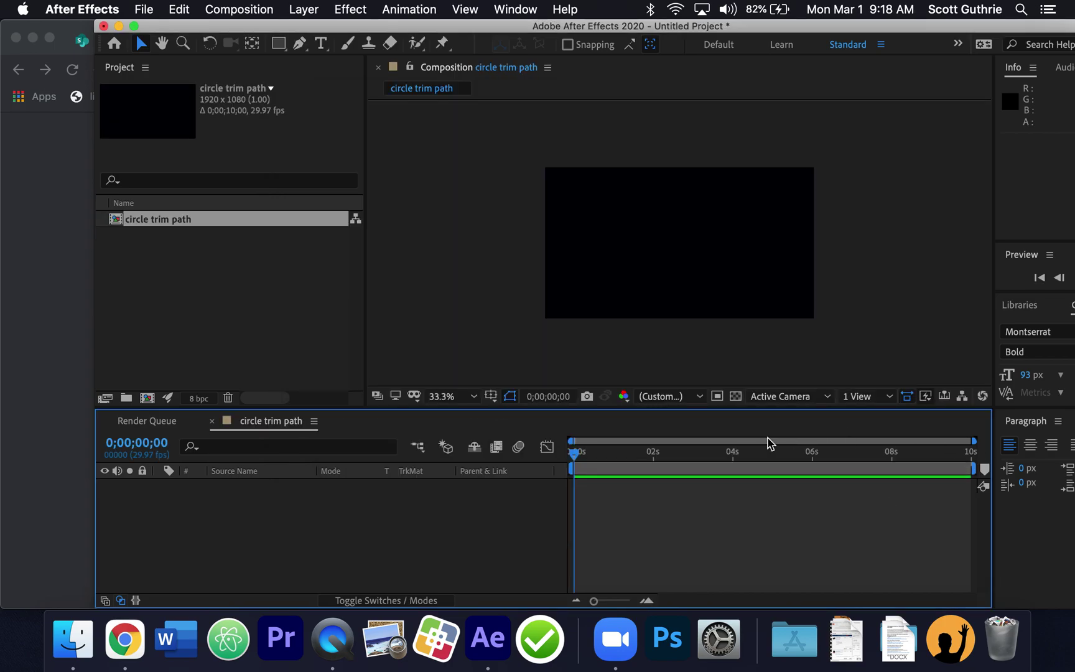
Step: Review the duration in the composition's settings and accept them without changes
left_click_drag(594, 450, 554, 446)
left_click(214, 11)
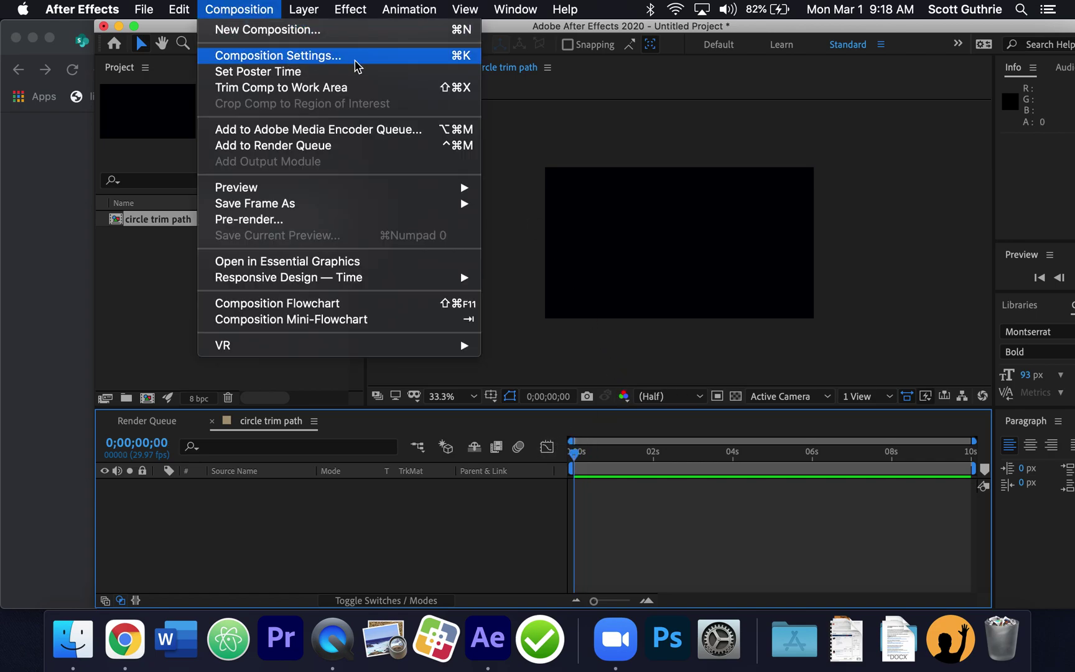
left_click(356, 57)
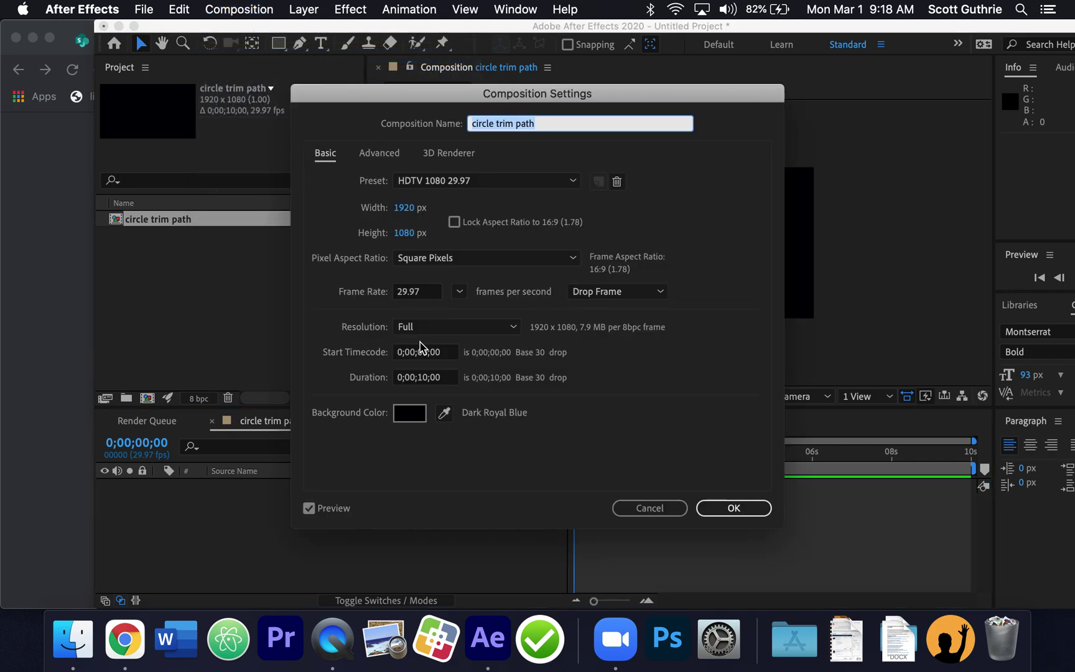
left_click(427, 383)
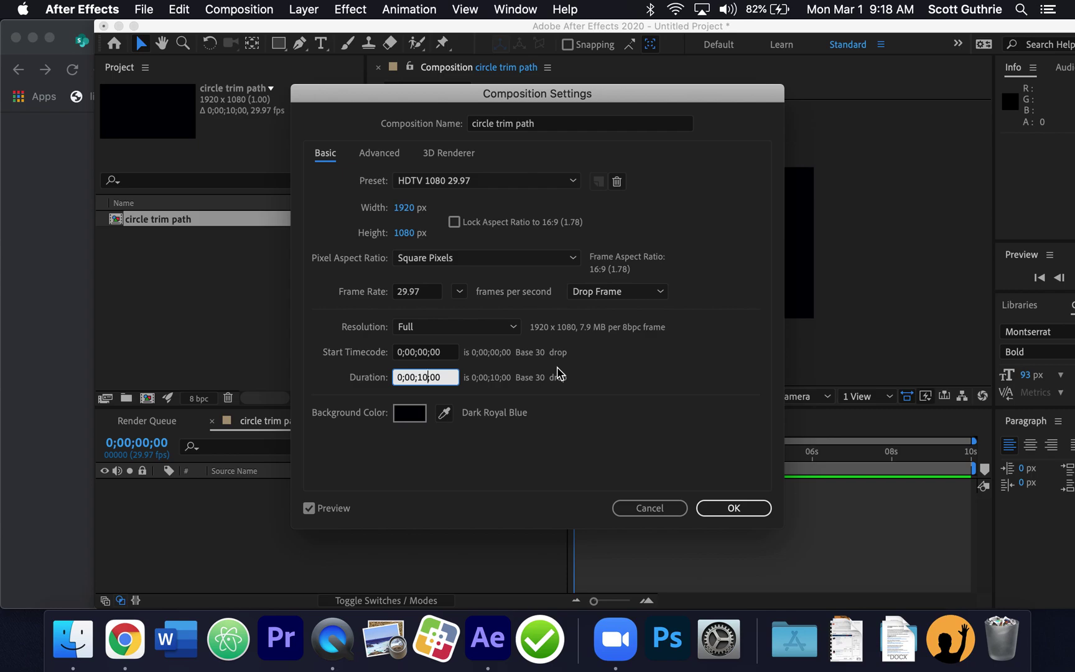
left_click(734, 507)
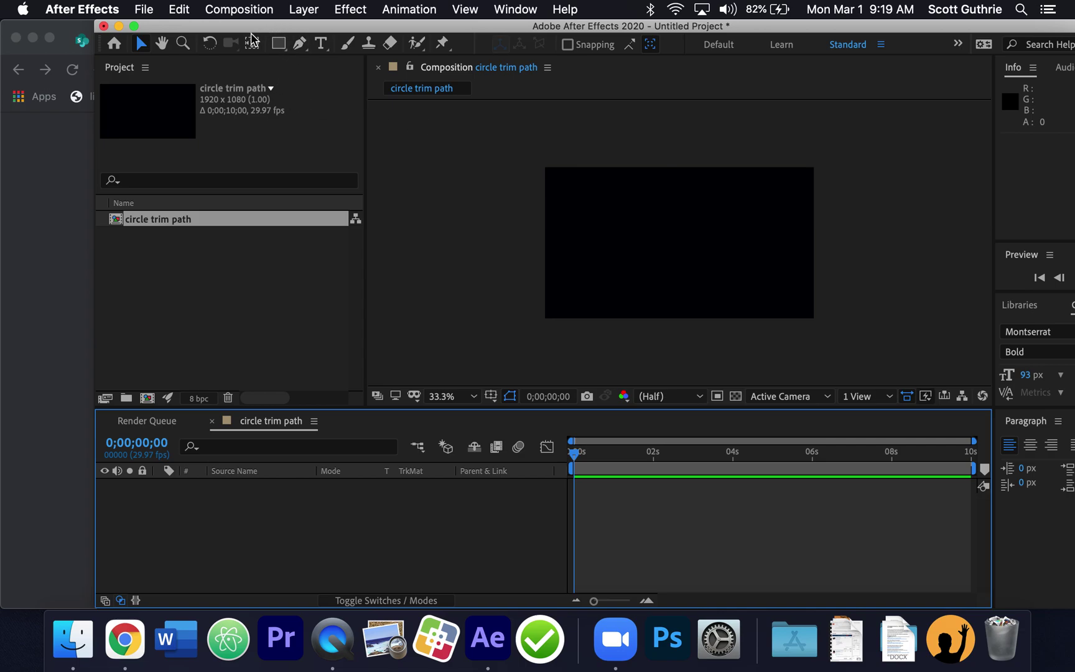
Step: Draw a perfect circle near the middle of the composition with the Ellipse Tool, undoing a first flat ellipse
left_click(286, 52)
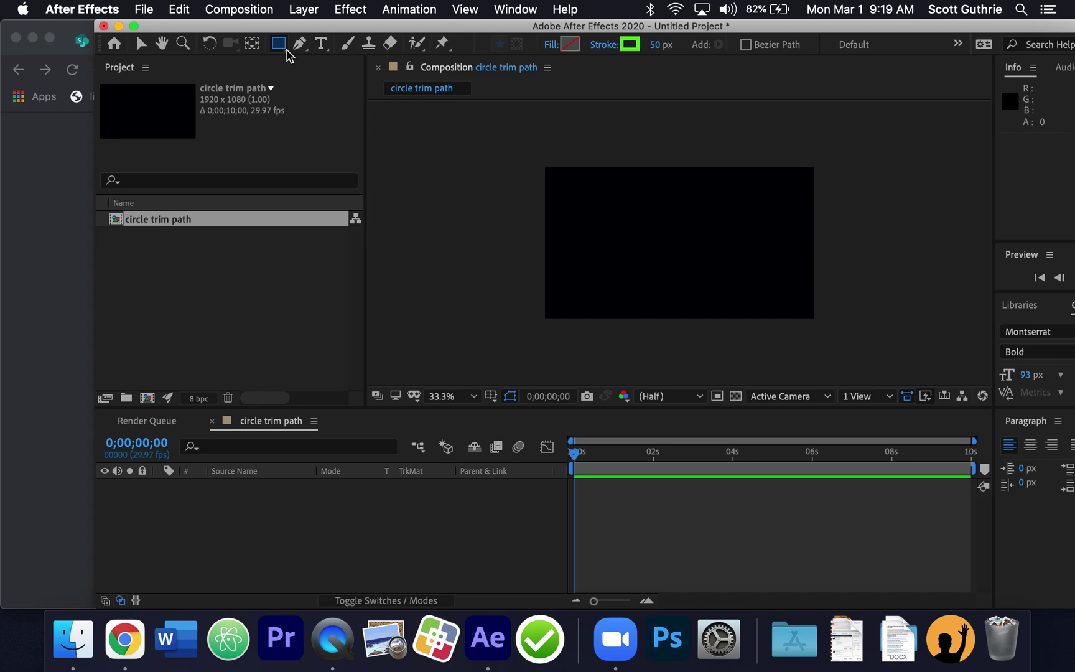
left_click(286, 54)
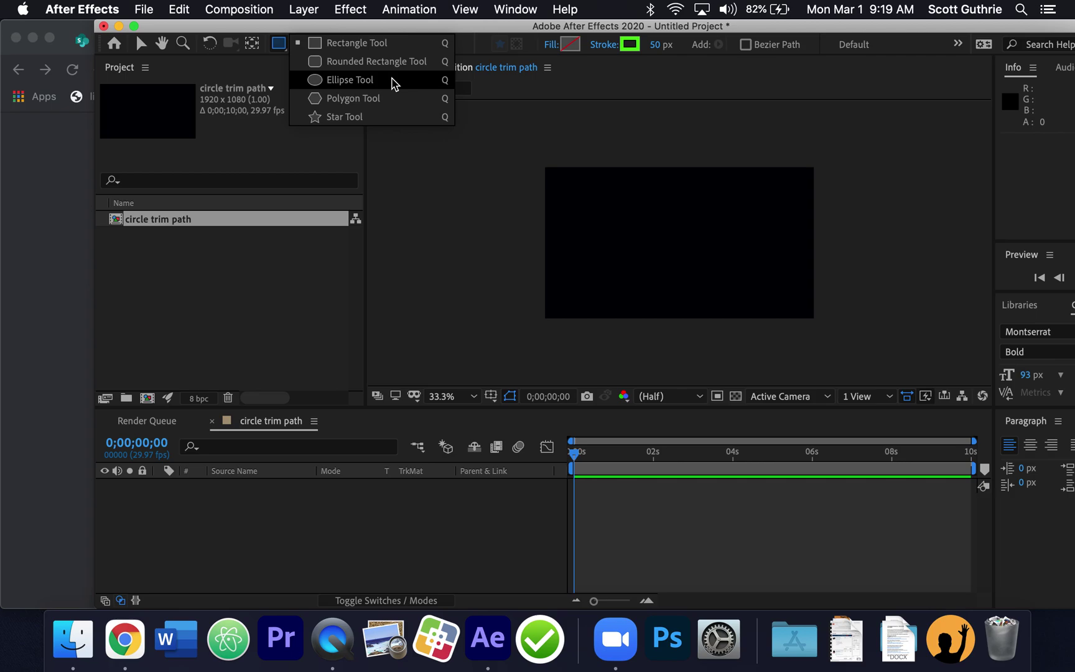
left_click(385, 84)
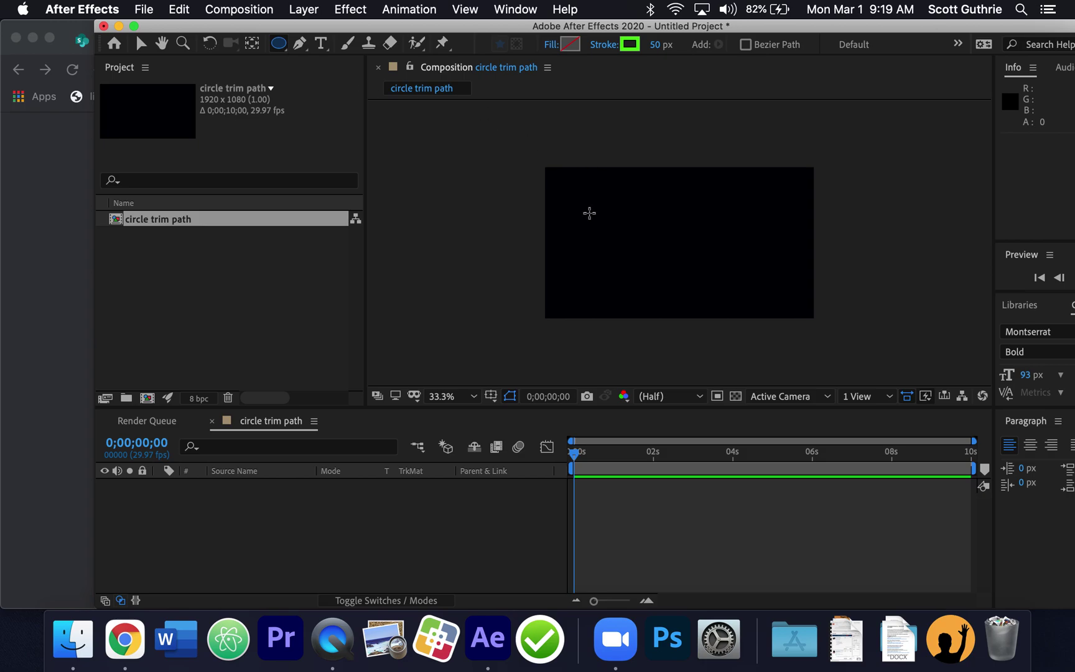
mouse_move(588, 202)
left_mouse_down()
mouse_move(727, 272)
mouse_move(709, 239)
mouse_move(725, 246)
mouse_move(731, 230)
mouse_move(725, 163)
mouse_move(724, 234)
left_mouse_up()
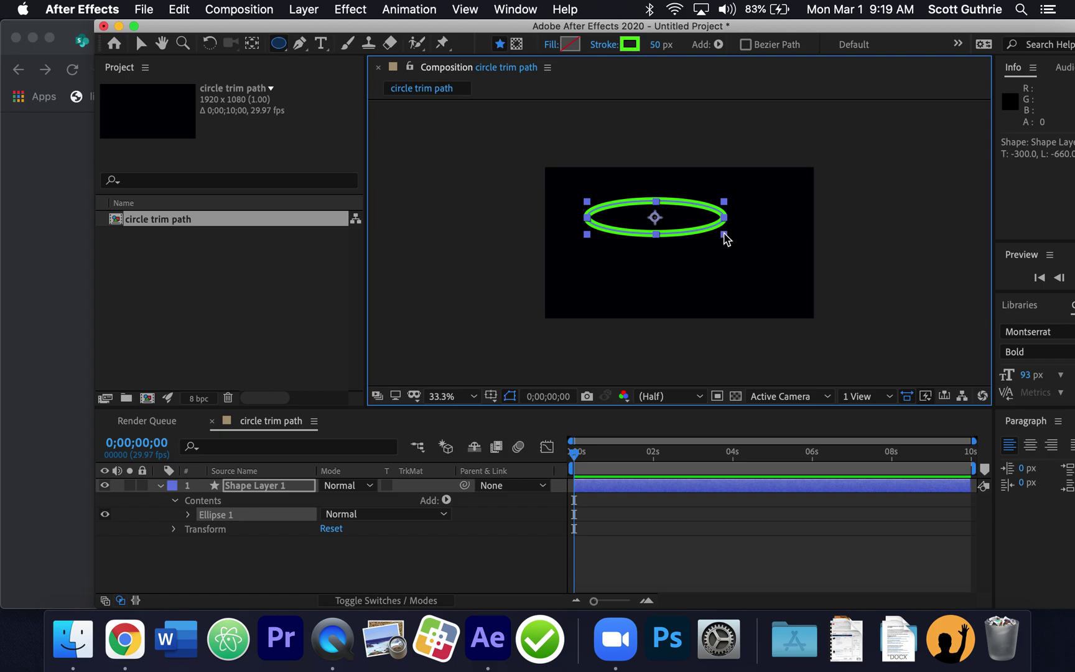
key("super+z")
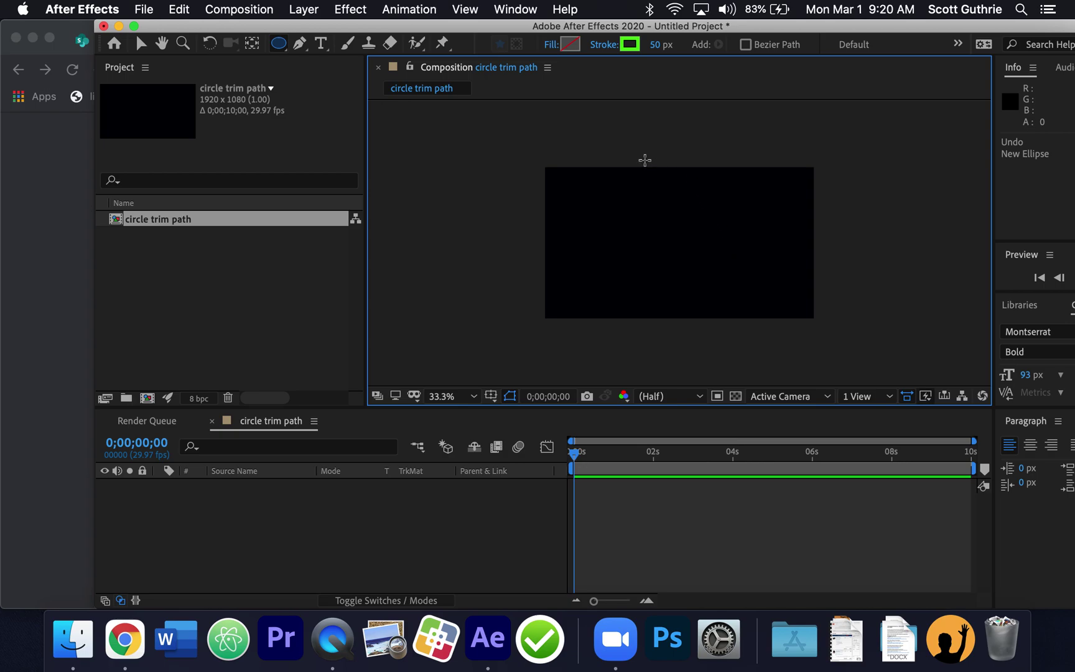
left_click_drag(621, 185, 739, 244)
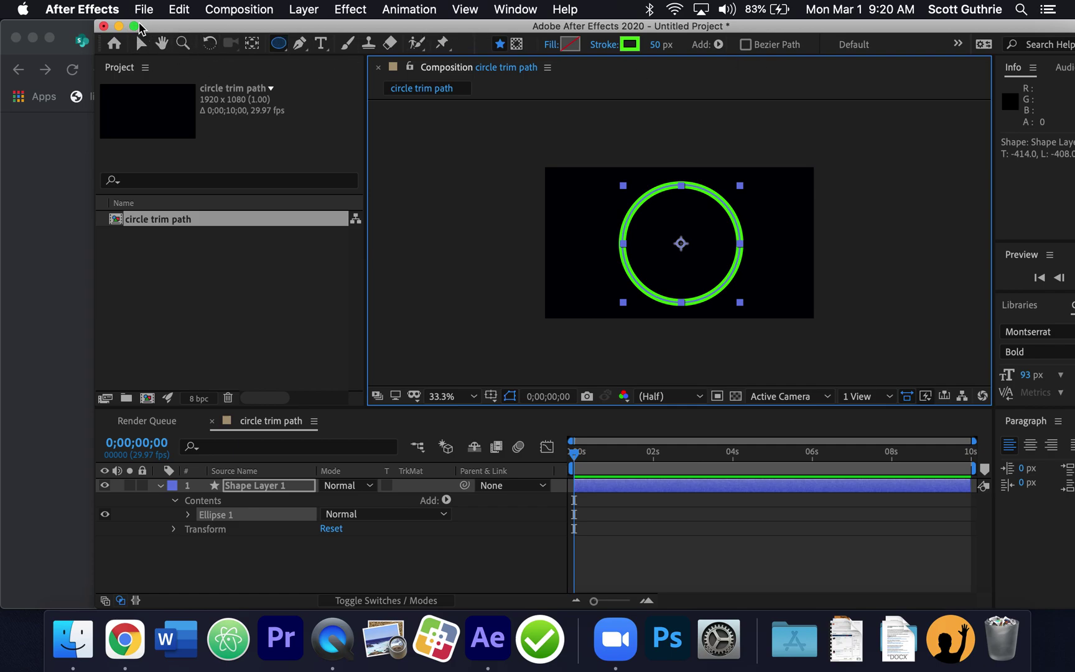
Step: Reposition the circle with the Selection tool so it sits horizontally centred and slightly higher in the frame
left_click(140, 43)
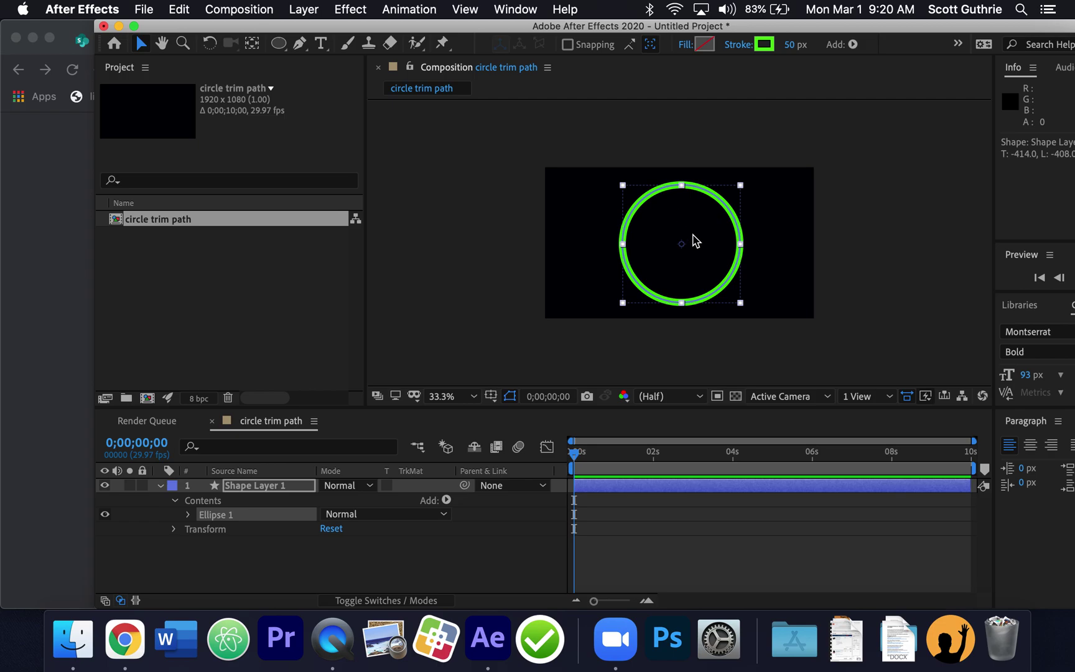
mouse_move(705, 190)
left_mouse_down()
mouse_move(728, 190)
mouse_move(691, 195)
left_mouse_up()
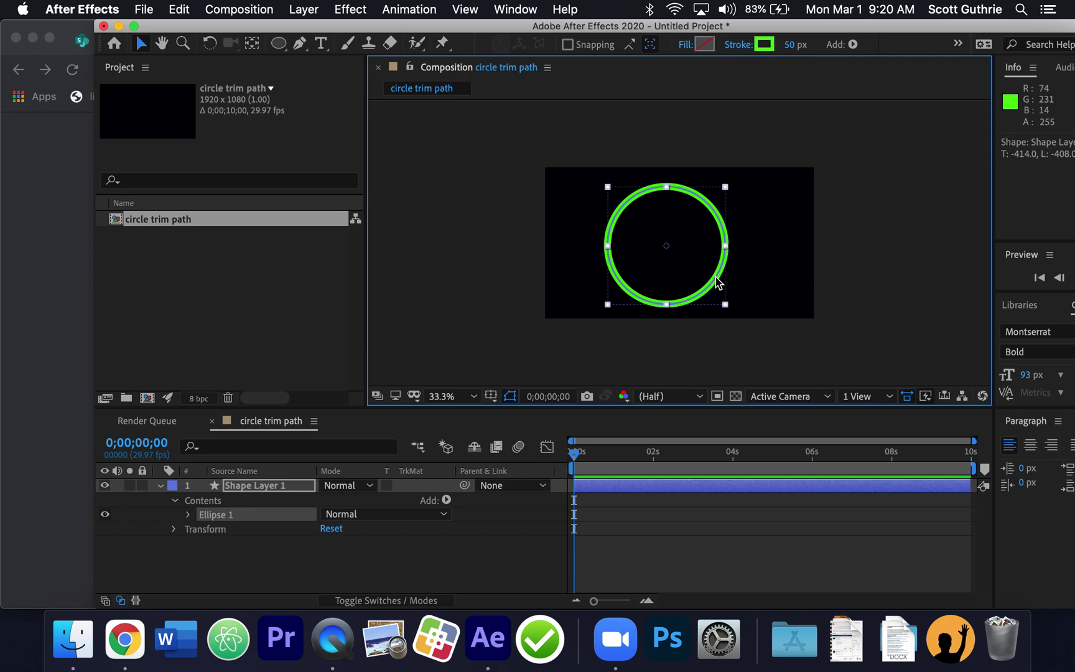
mouse_move(716, 282)
left_mouse_down()
mouse_move(754, 270)
mouse_move(729, 274)
left_mouse_up()
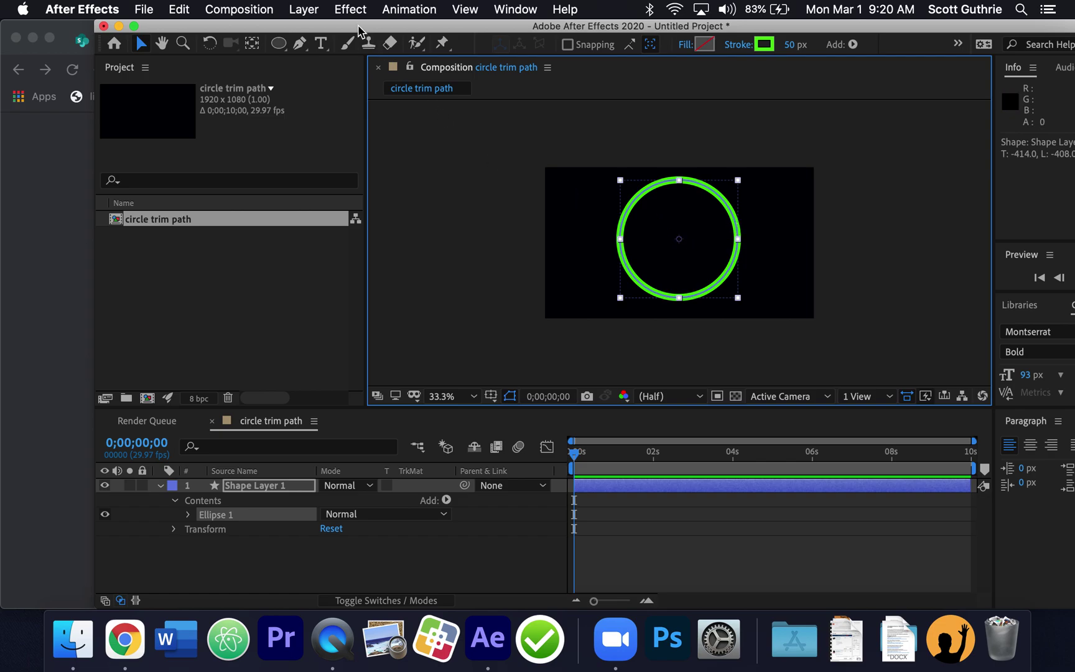
Step: Center the anchor point in the circle layer's content and select the layer to show it
left_click(304, 10)
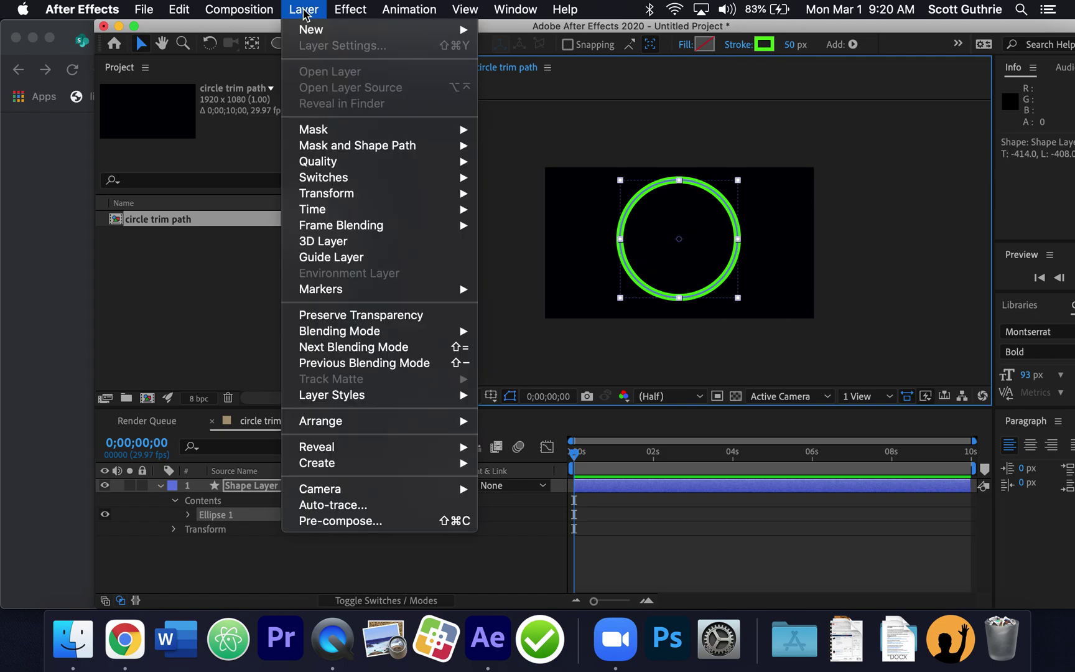
mouse_move(387, 199)
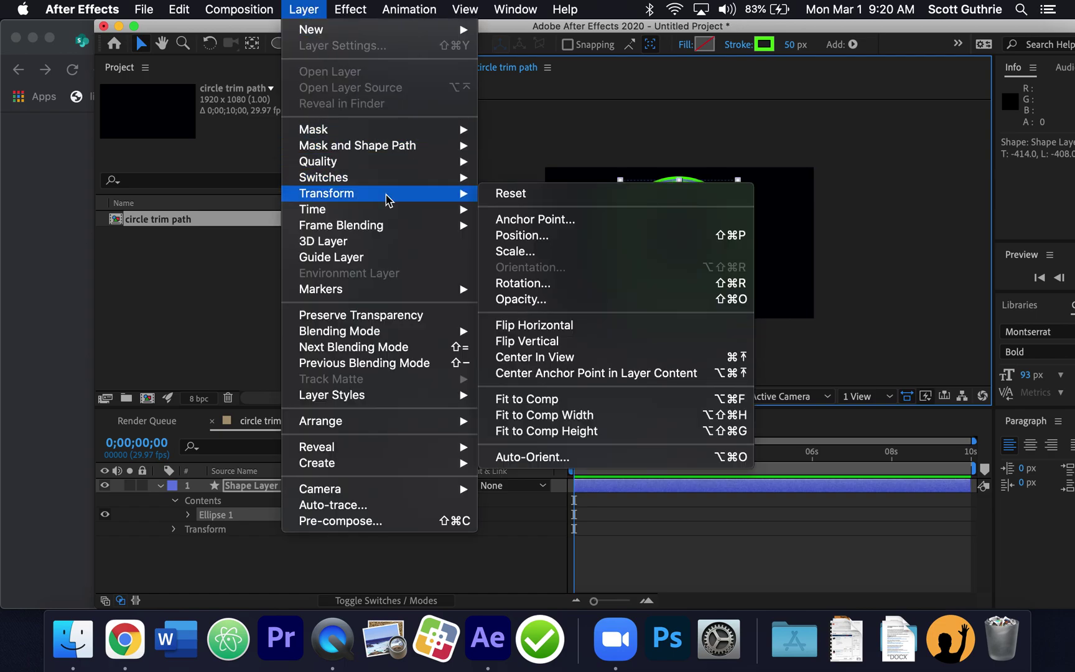
left_click(704, 375)
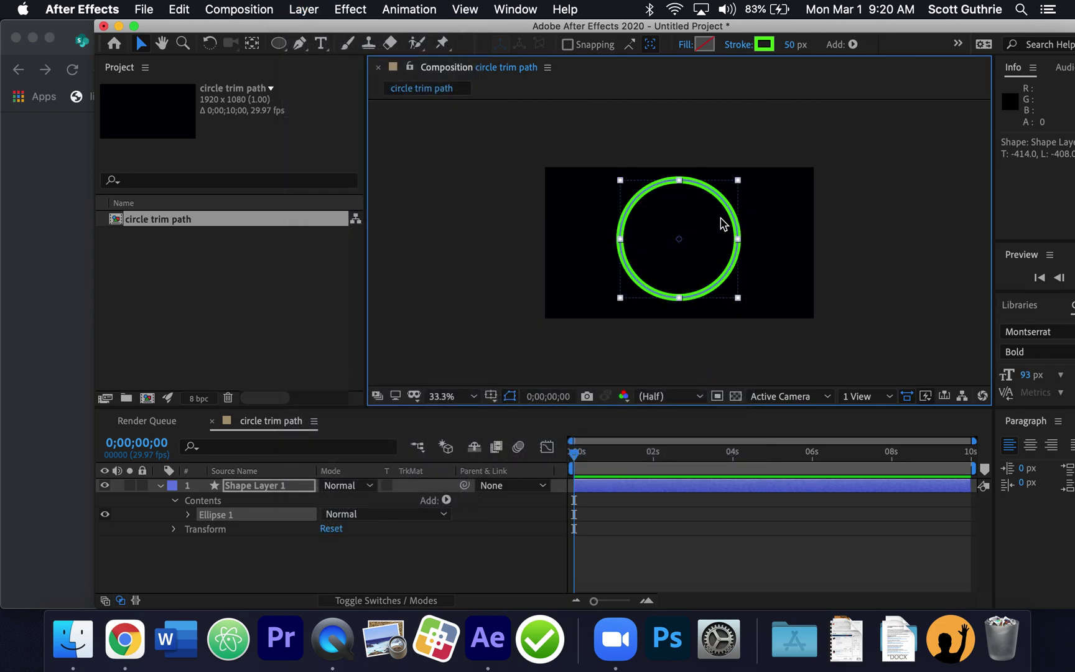
left_click(722, 194)
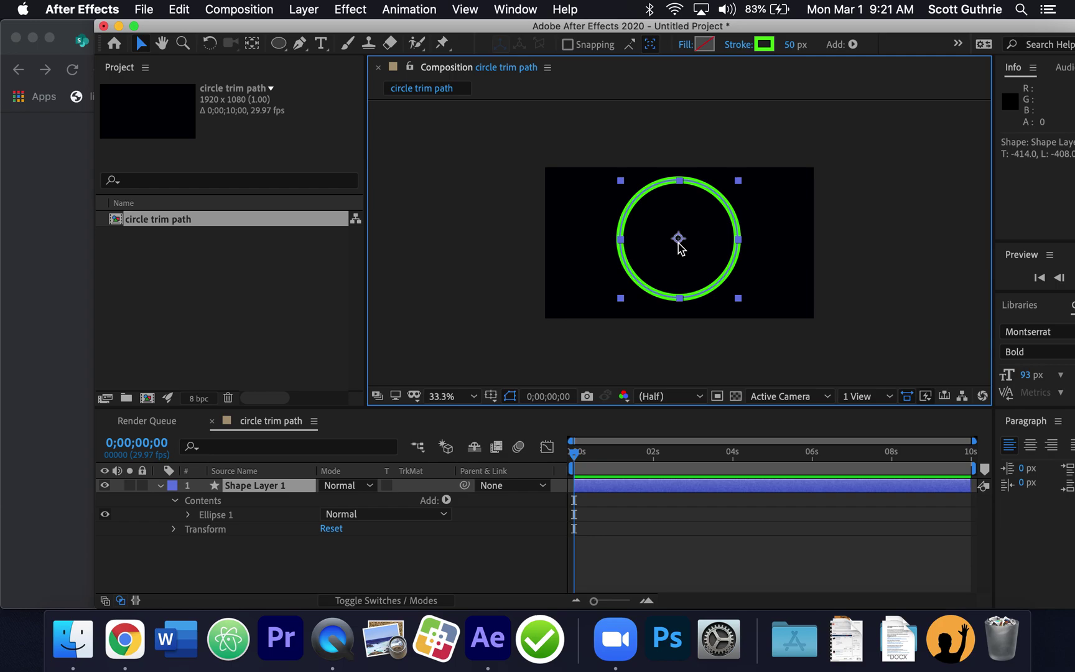
Step: Try a Solid Color fill on the circle and return the fill to None
left_click(683, 49)
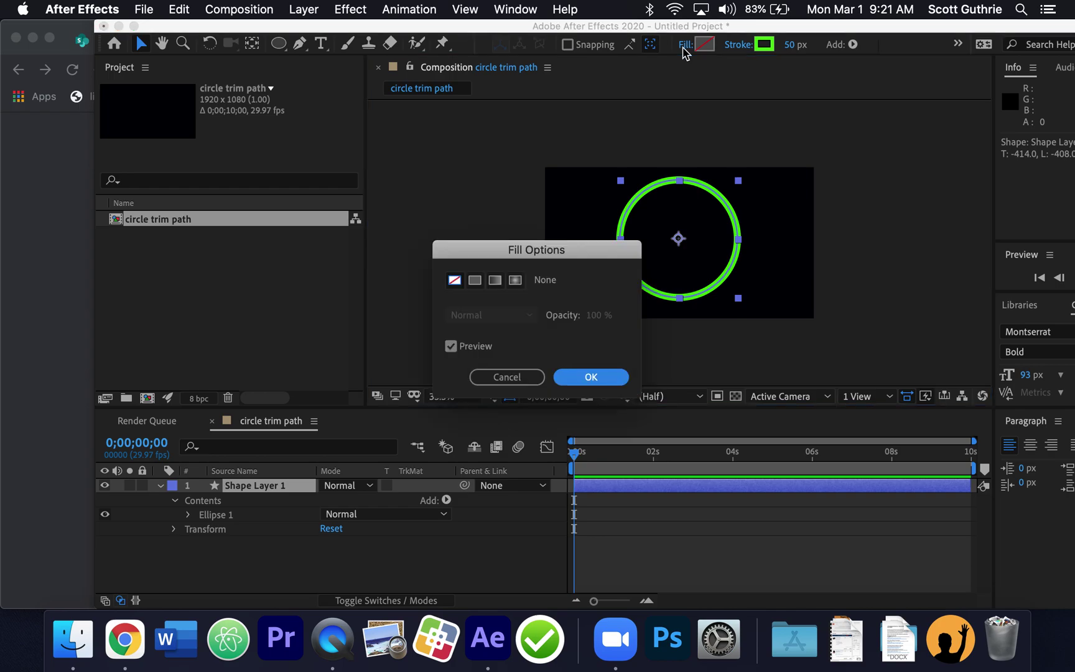
left_click(475, 281)
left_click(625, 379)
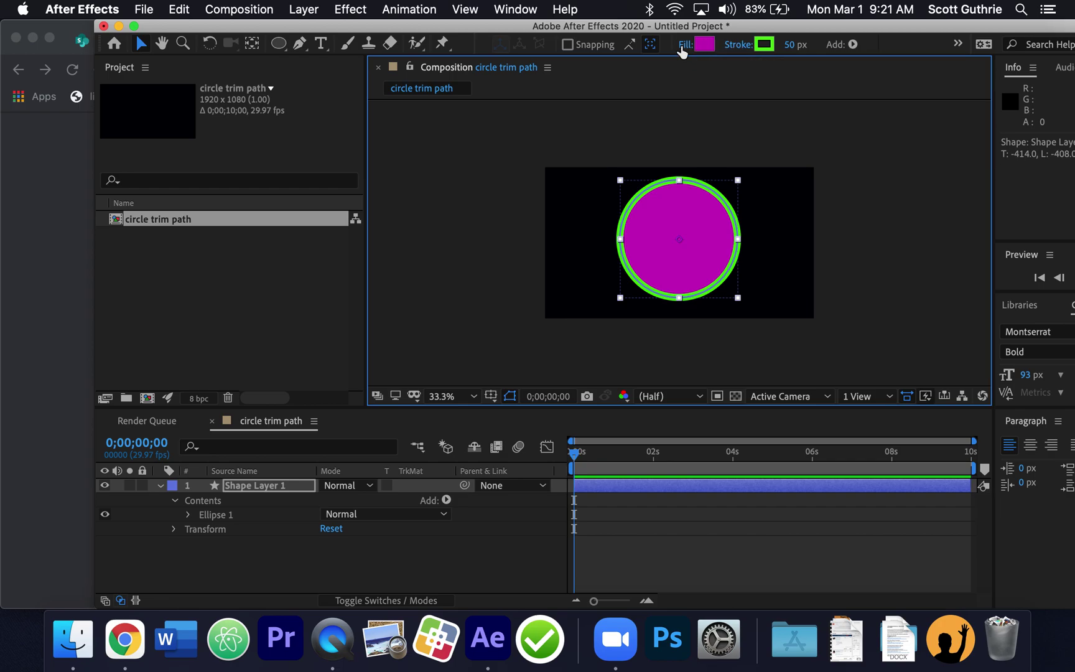
left_click(683, 45)
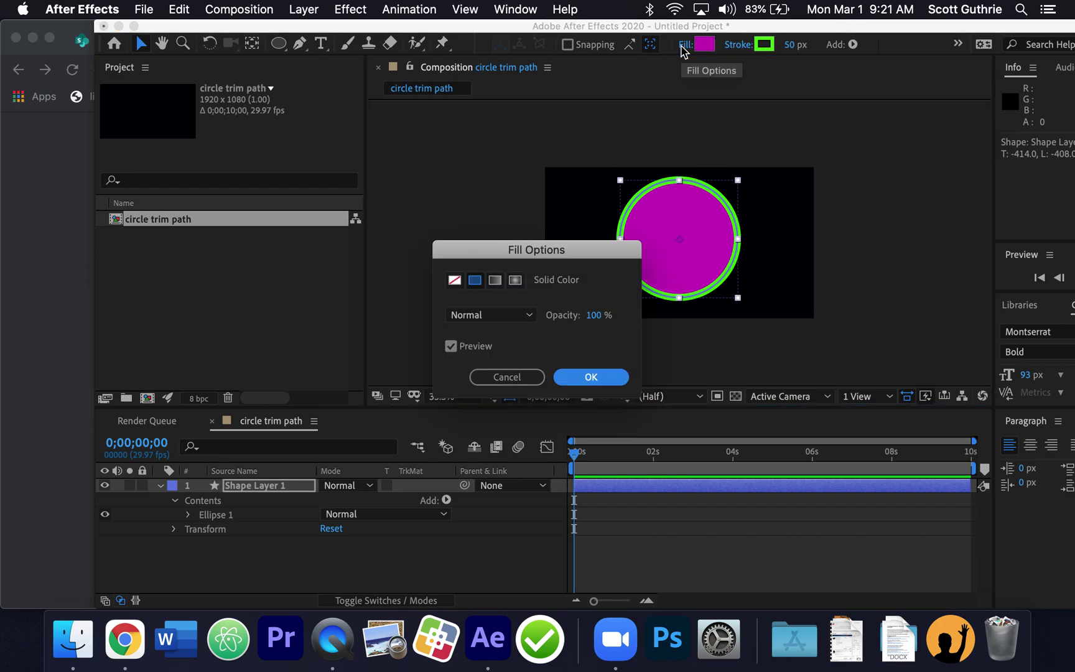
left_click(455, 282)
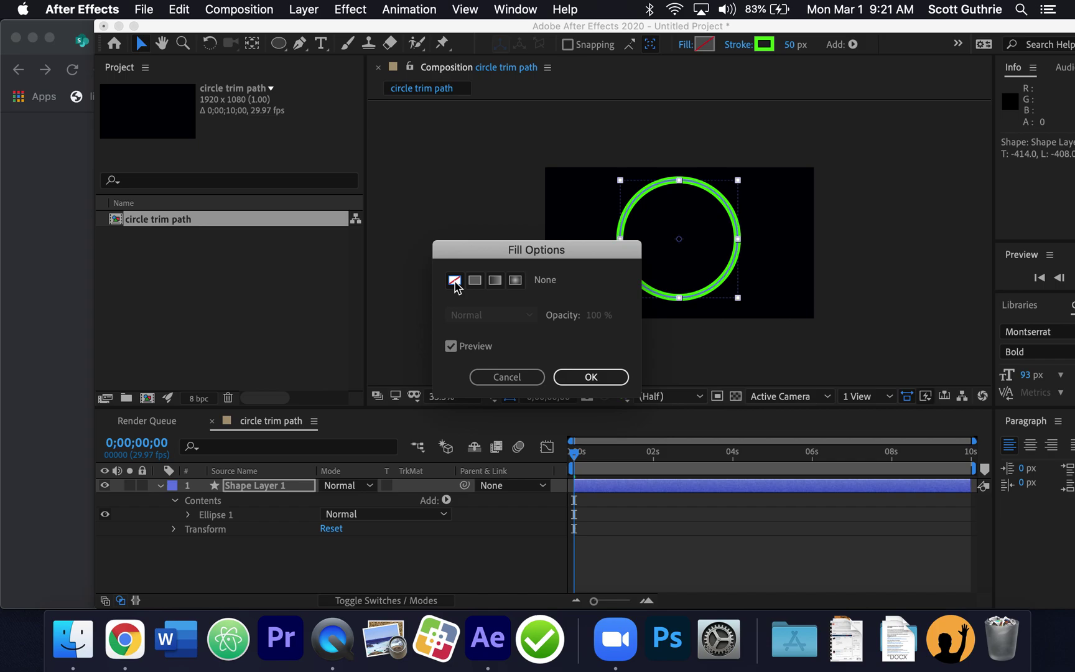
left_click(588, 376)
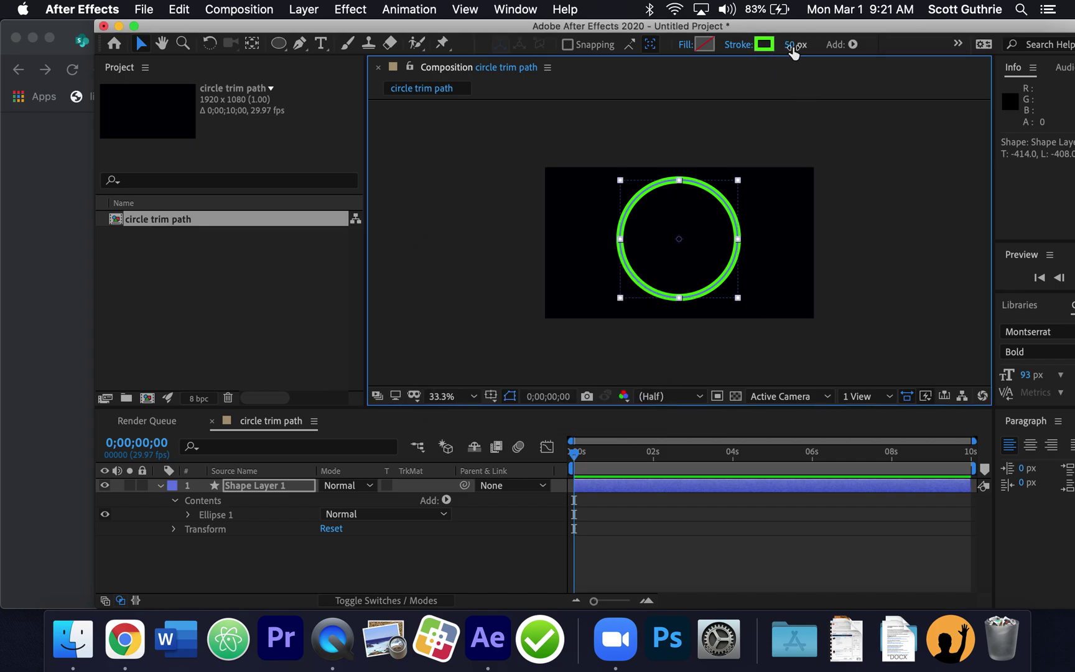
Step: Increase the circle's stroke width to 84 px and deselect the shape
left_click_drag(785, 52, 818, 49)
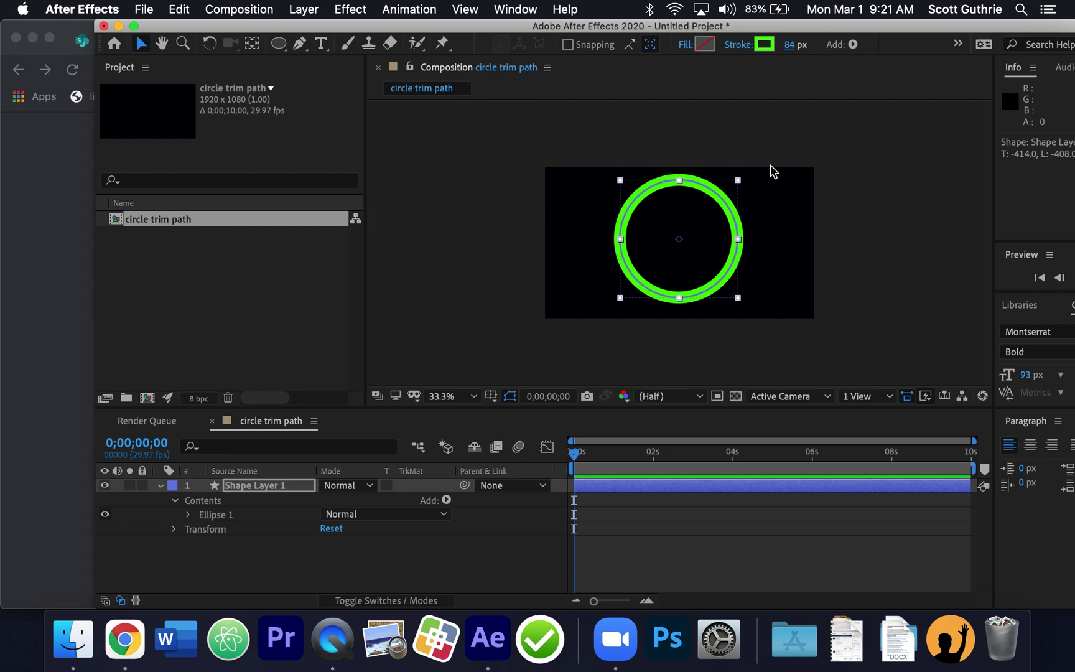
left_click(759, 145)
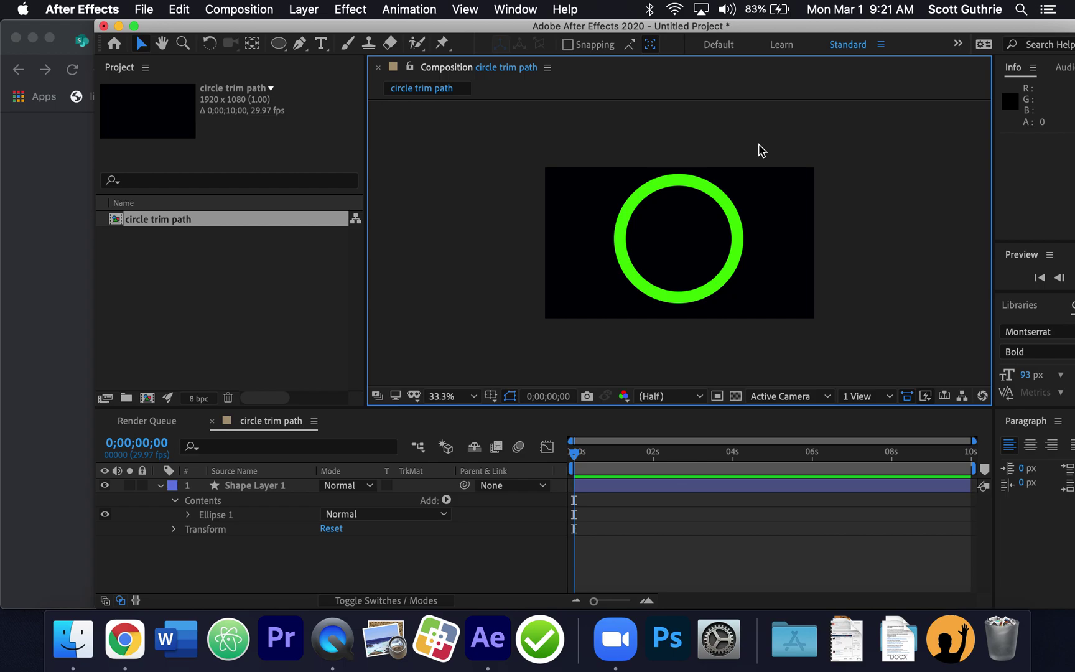
Step: Save the project in the Pictures folder as "trimpath circle.aep"
key("super+s")
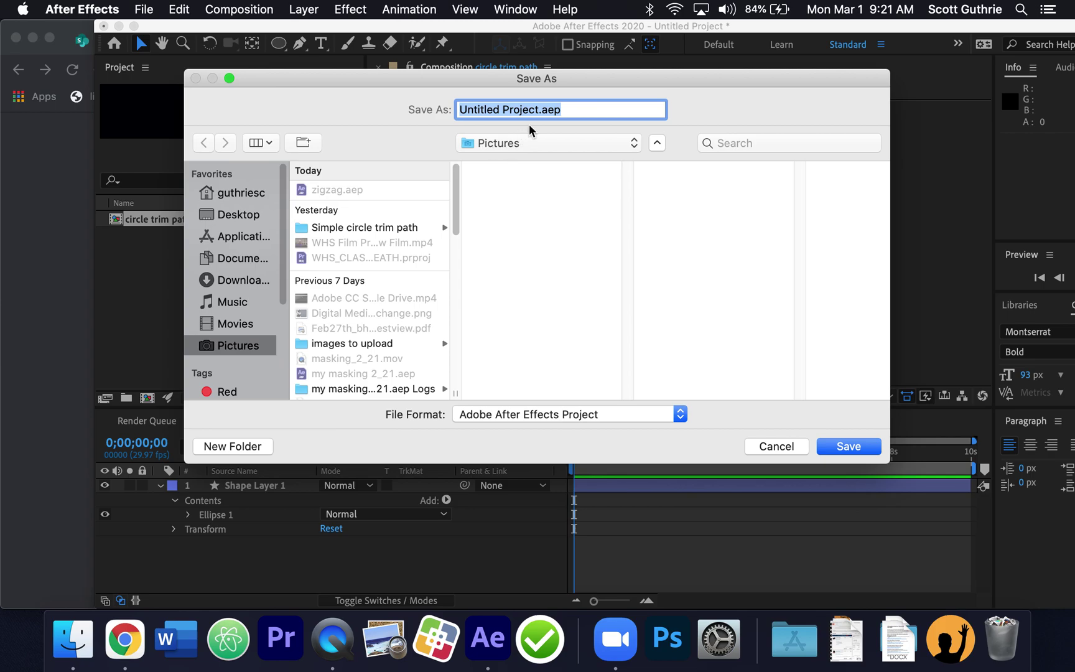
left_click_drag(539, 111, 412, 115)
type("trimp")
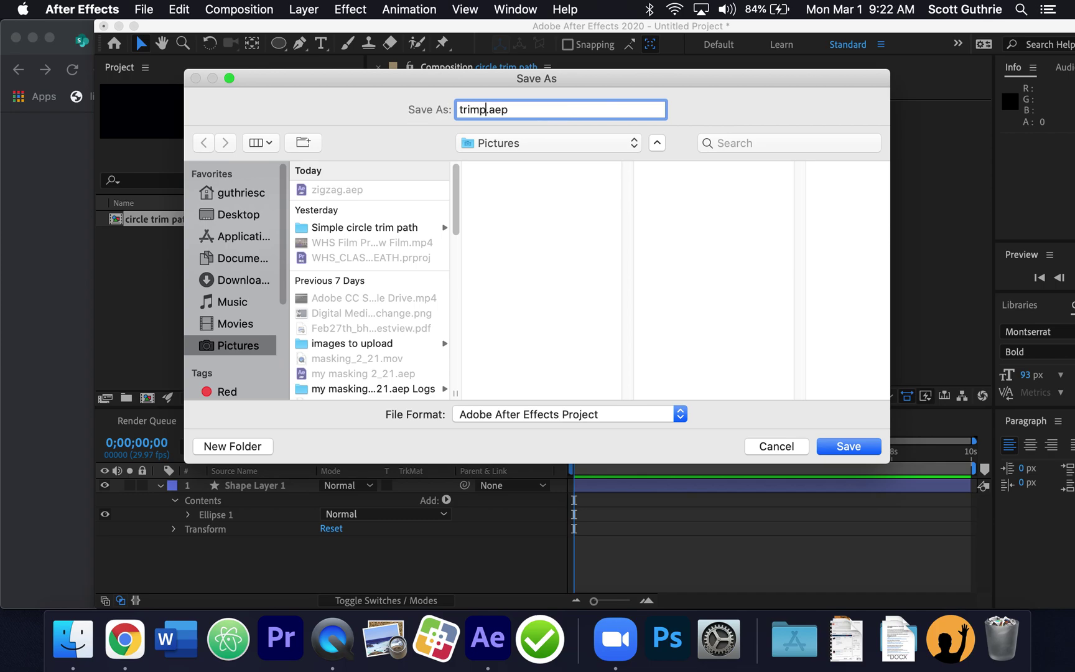
type("ath circle")
left_click(872, 448)
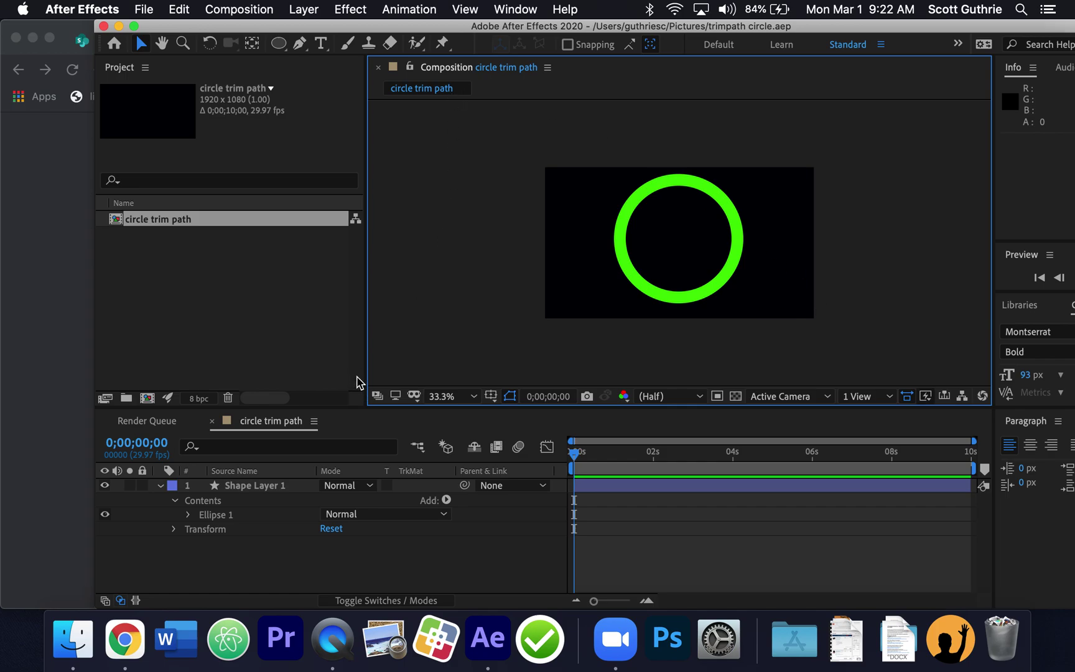
Step: Rename the shape layer as "circle"
left_click(291, 486)
left_click(275, 489)
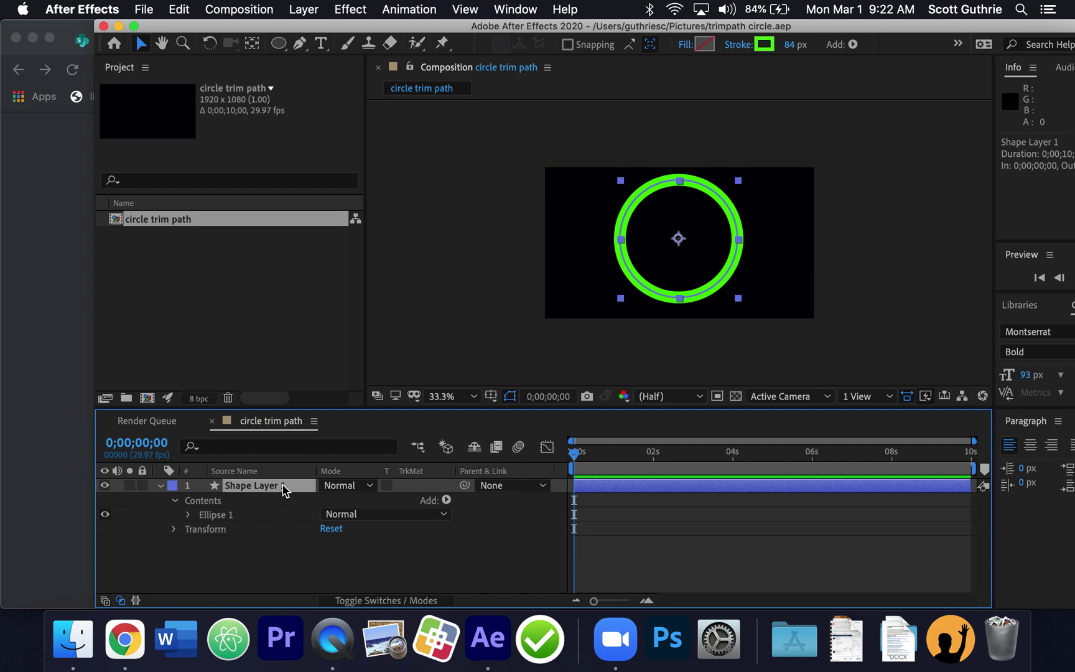
key("Return")
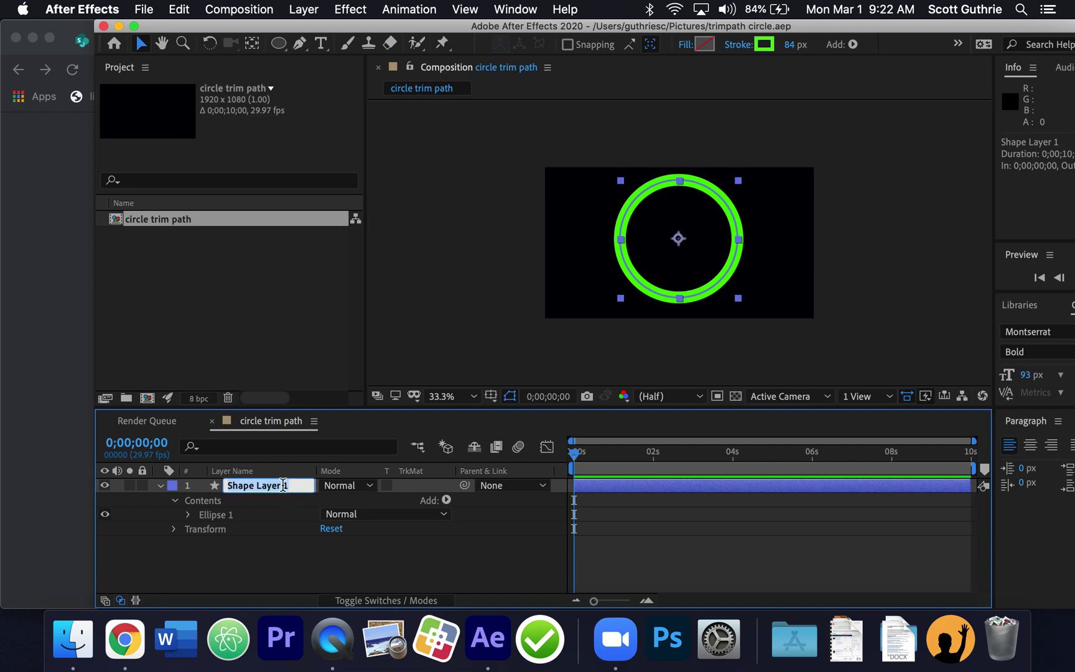
type("circle")
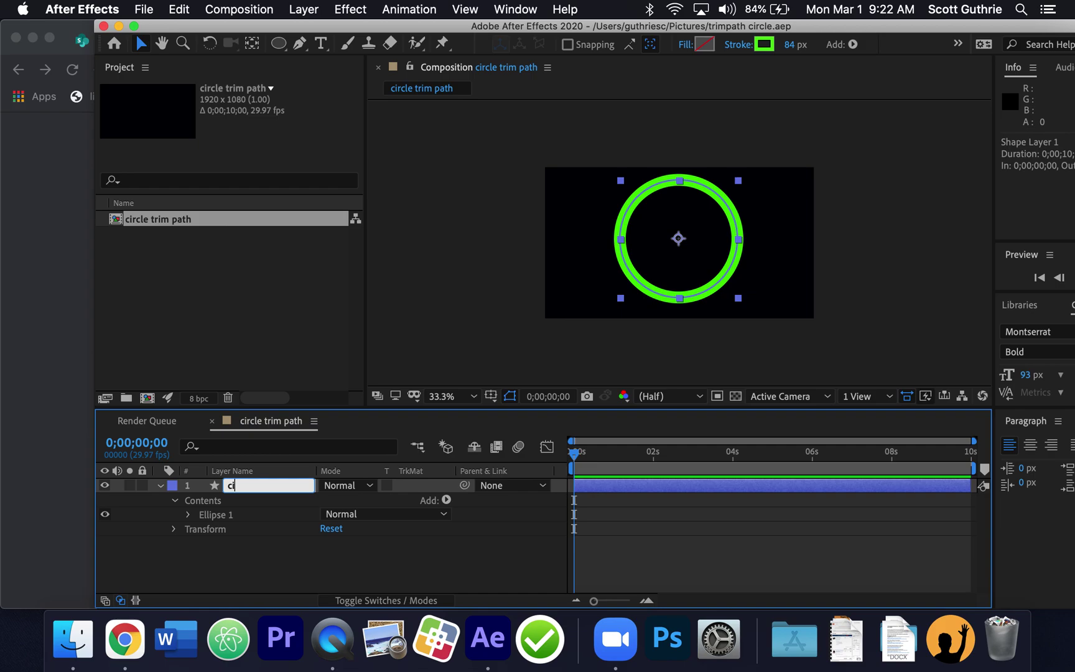
left_click(281, 505)
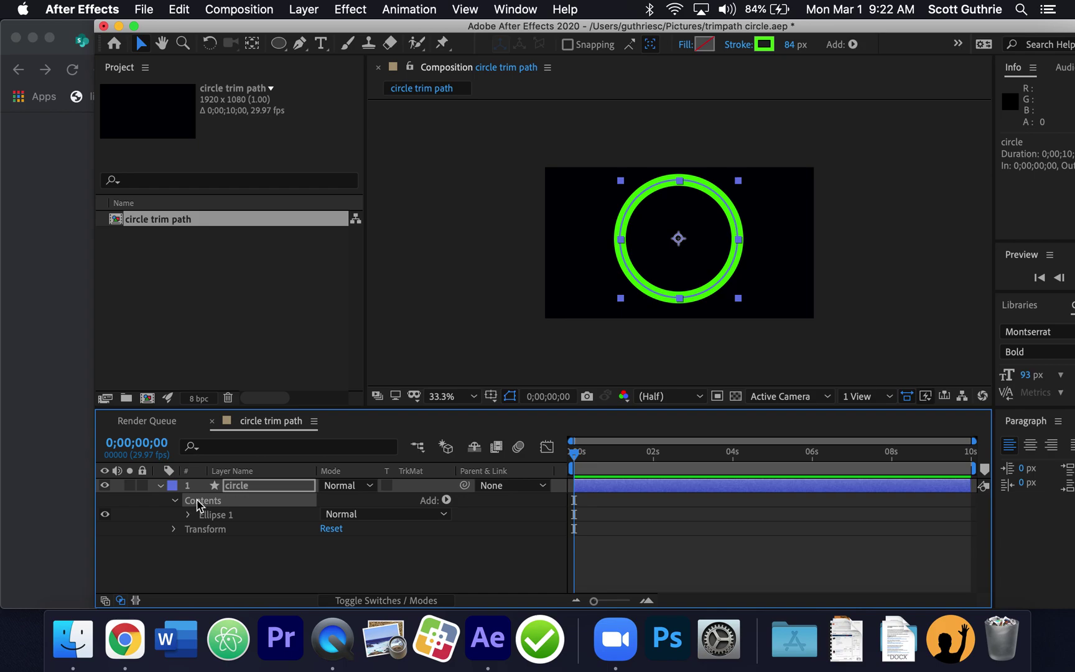
Step: Add Trim Paths to the circle layer's contents and expand its properties
left_click(161, 485)
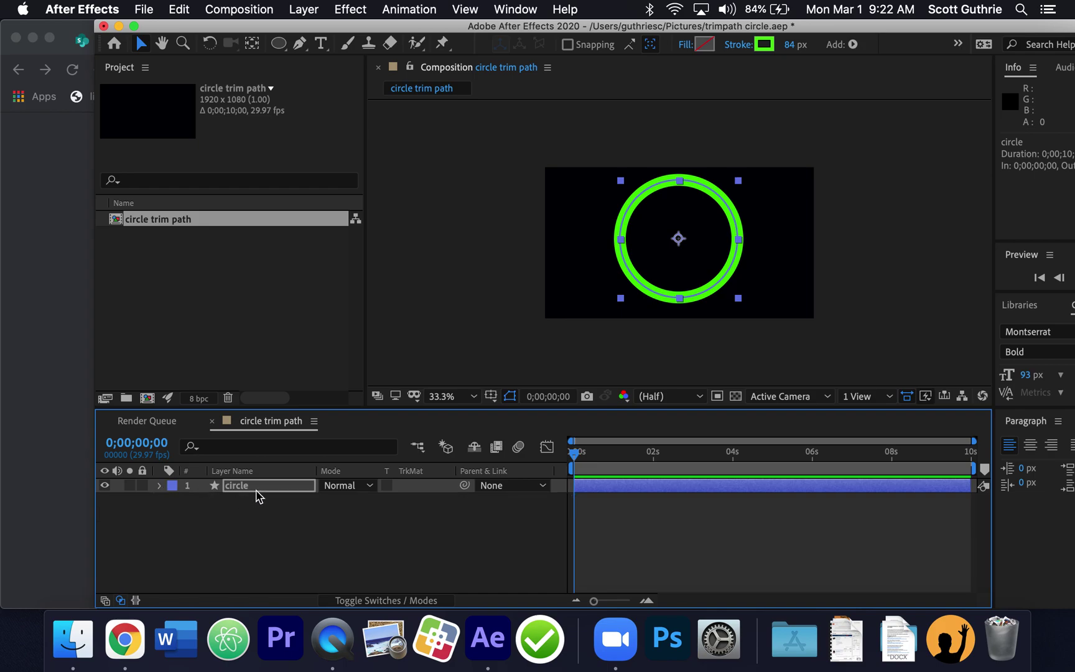
left_click(160, 486)
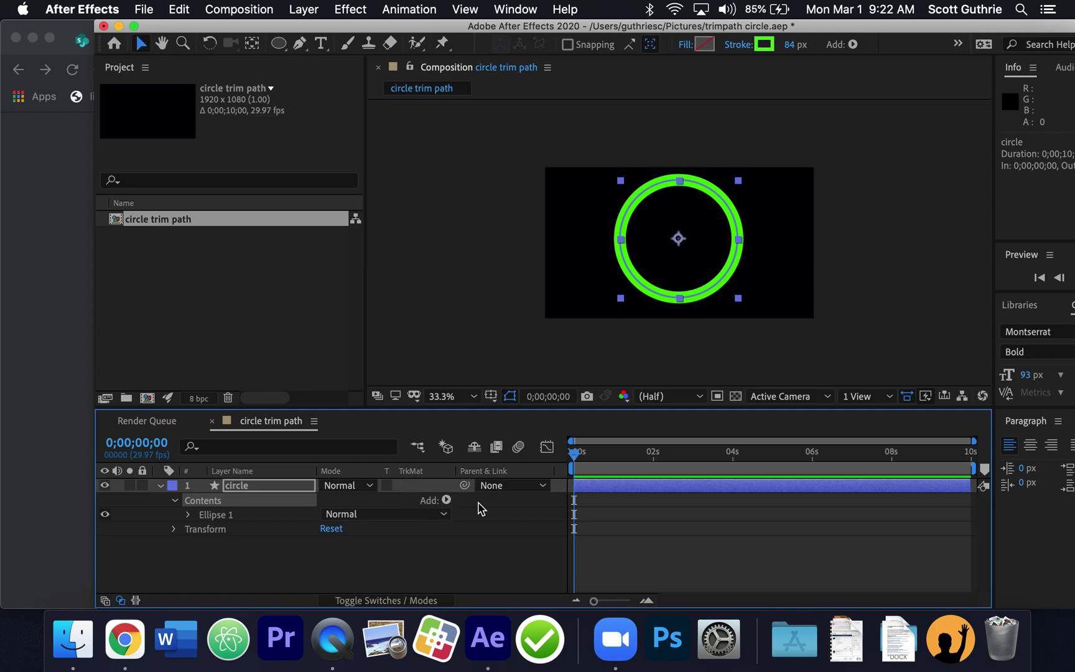
left_click(446, 501)
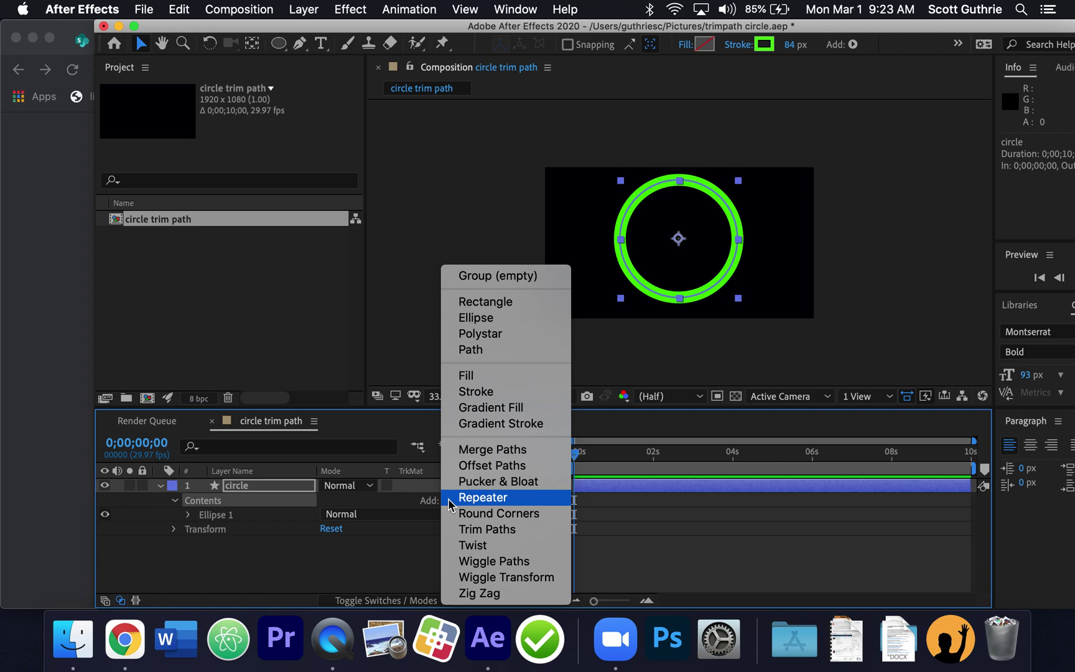
left_click(556, 529)
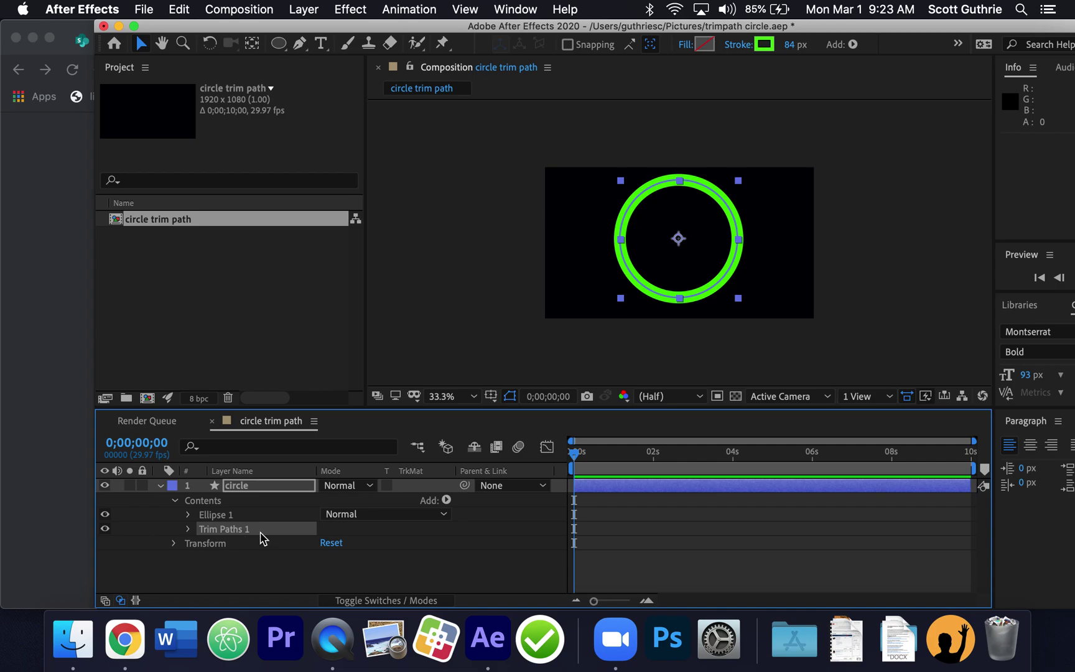
left_click(188, 530)
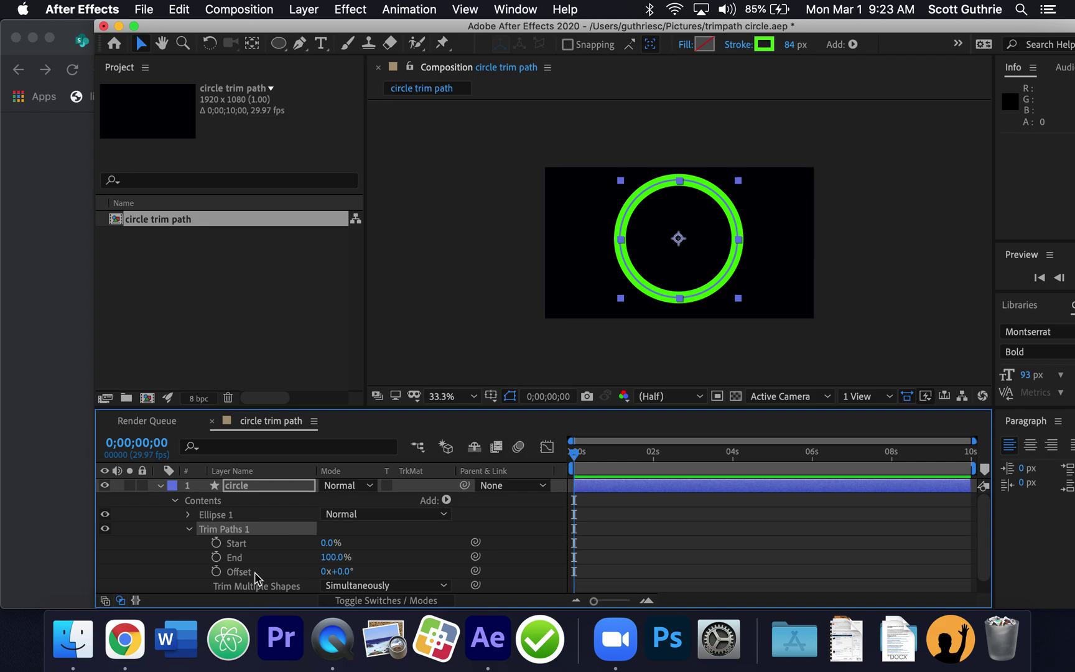
Step: Keyframe the Trim Paths Start from 0% at the composition's beginning to 100% at 0;00;01;04 and scrub through the animation
scroll(276, 581, "down", 1)
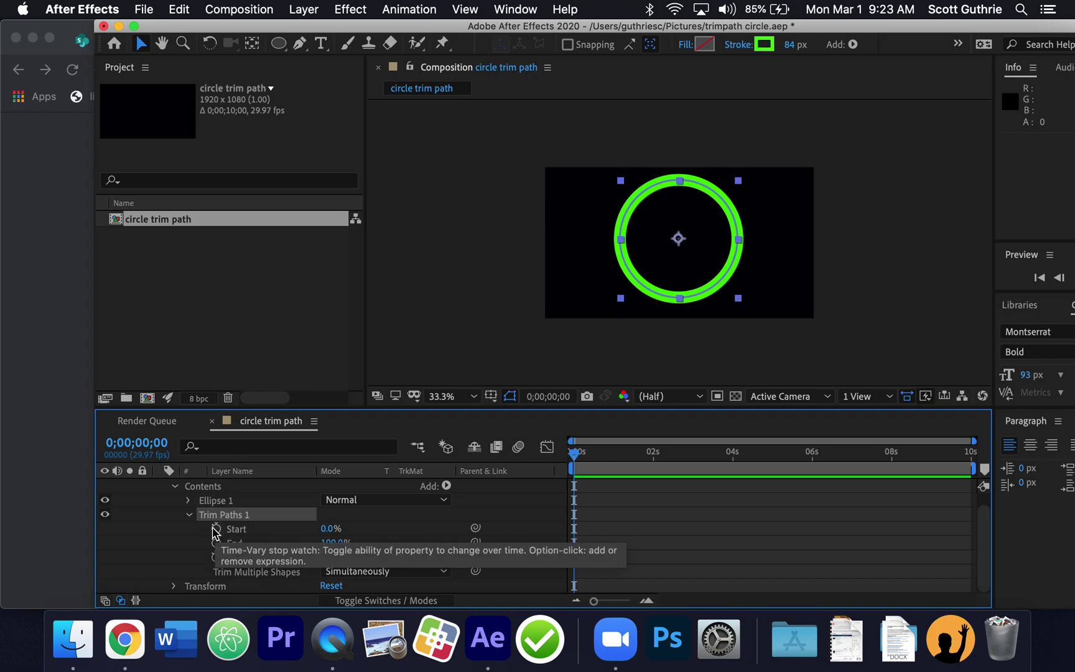
left_click(600, 451)
left_click_drag(579, 456, 571, 454)
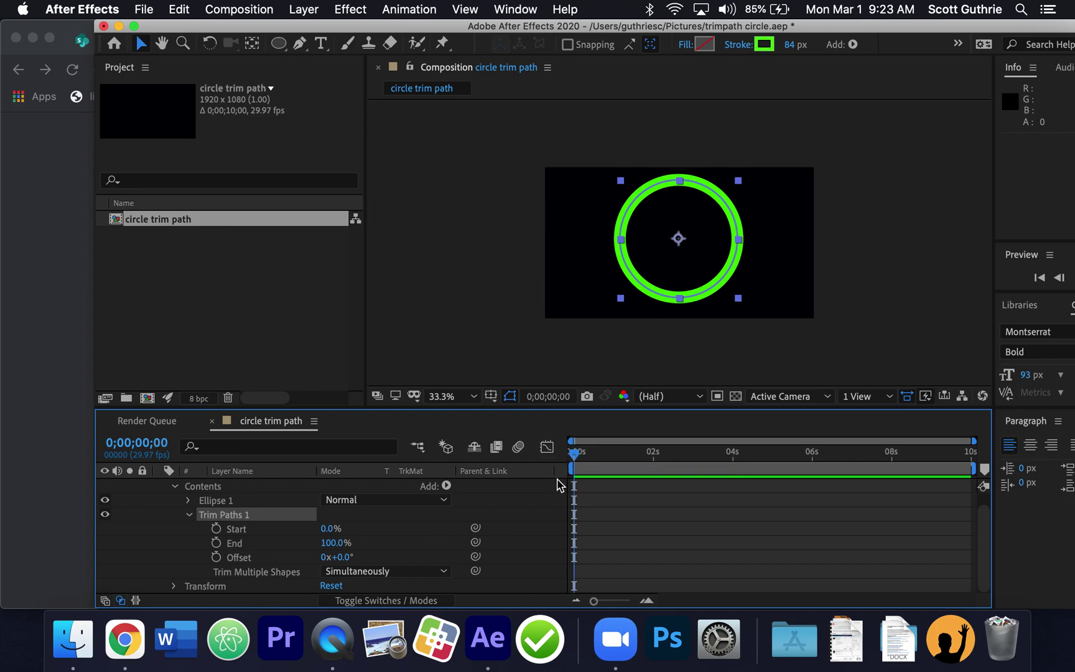
left_click(217, 528)
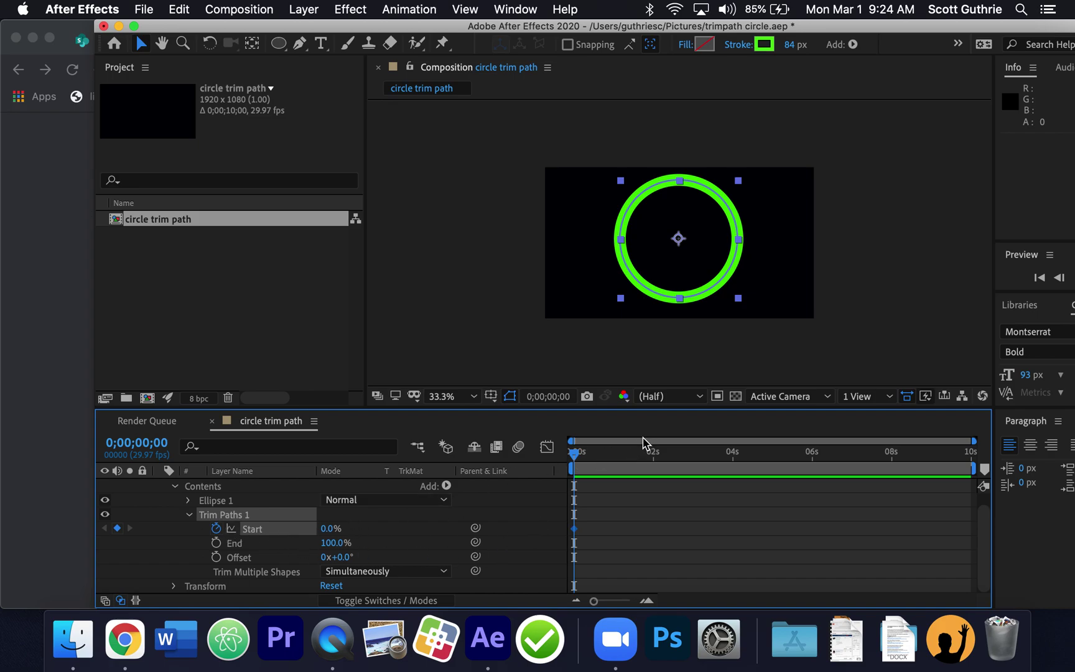
left_click_drag(572, 457, 625, 453)
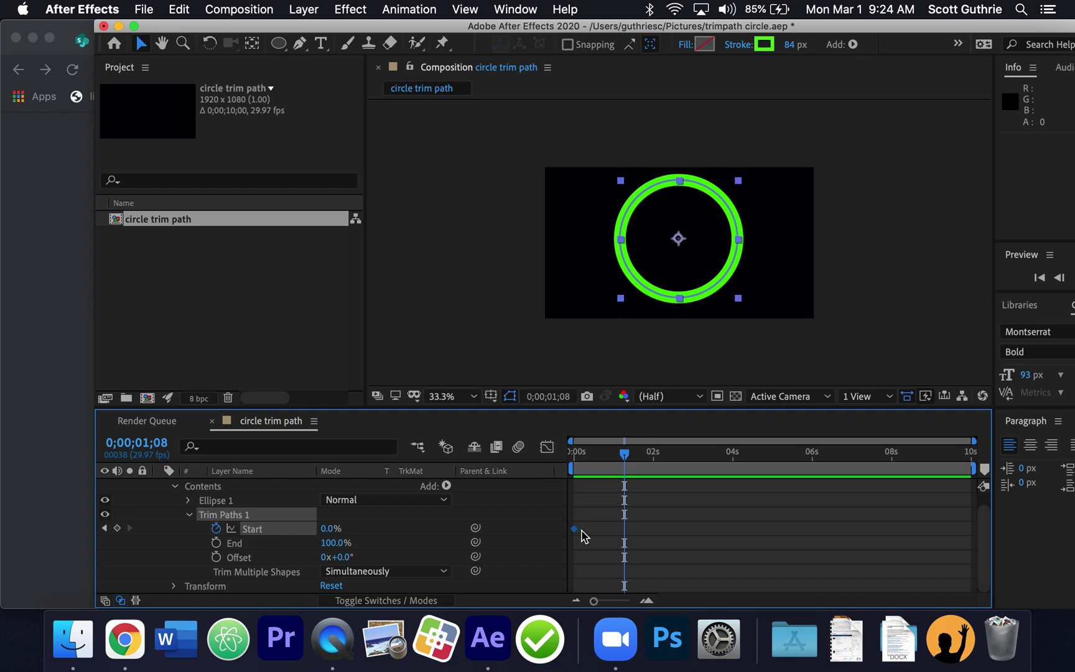
left_click_drag(625, 453, 560, 473)
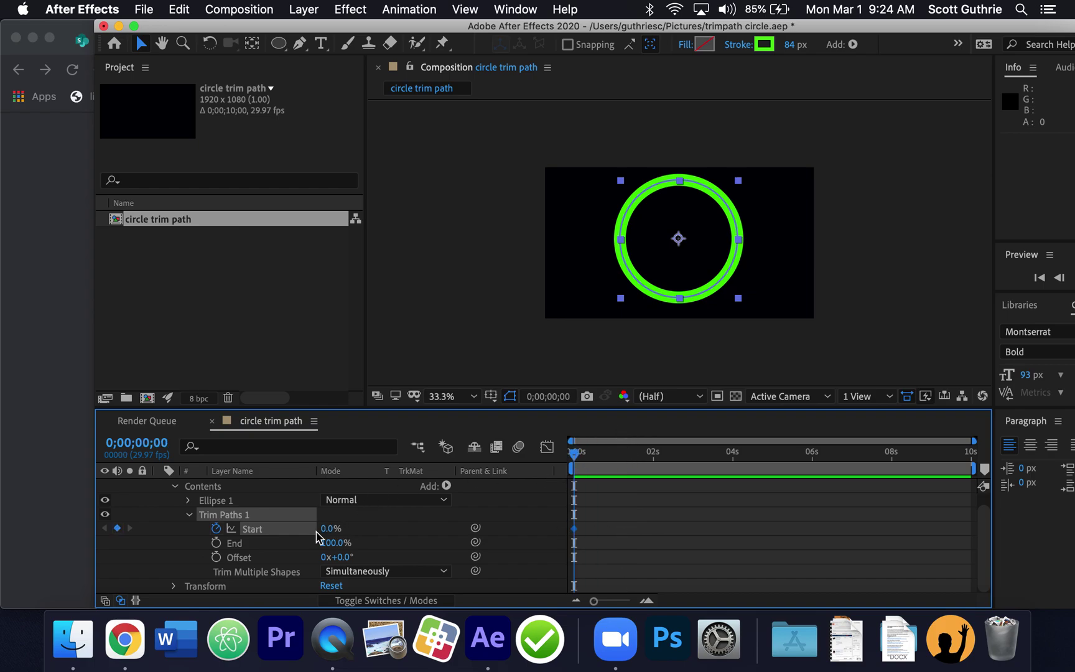
left_click_drag(574, 453, 619, 457)
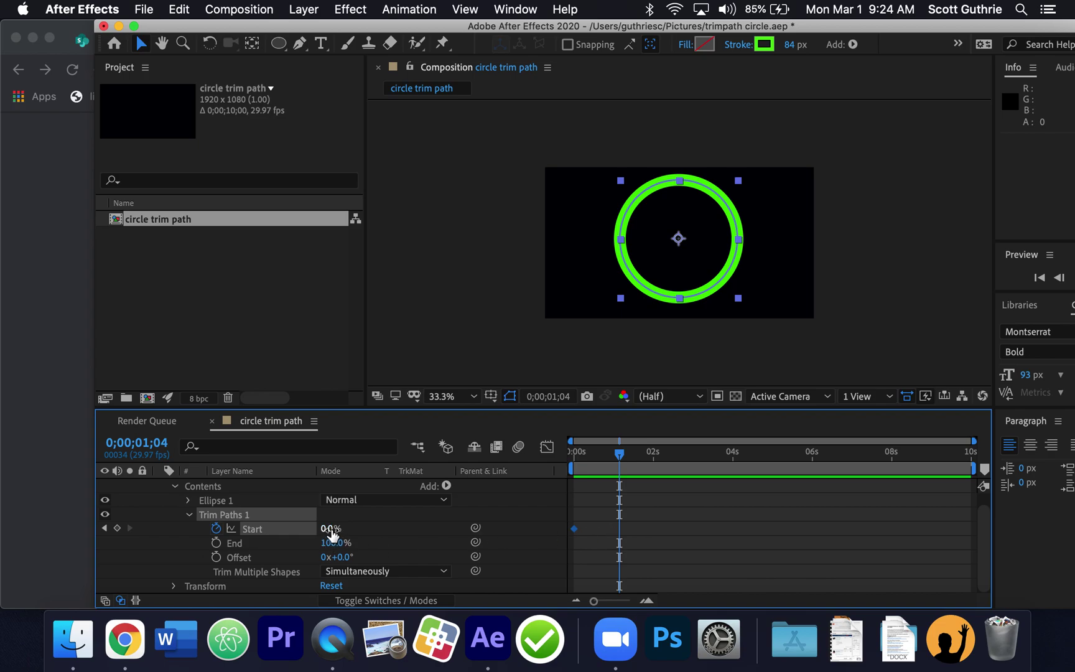
left_click_drag(329, 529, 425, 528)
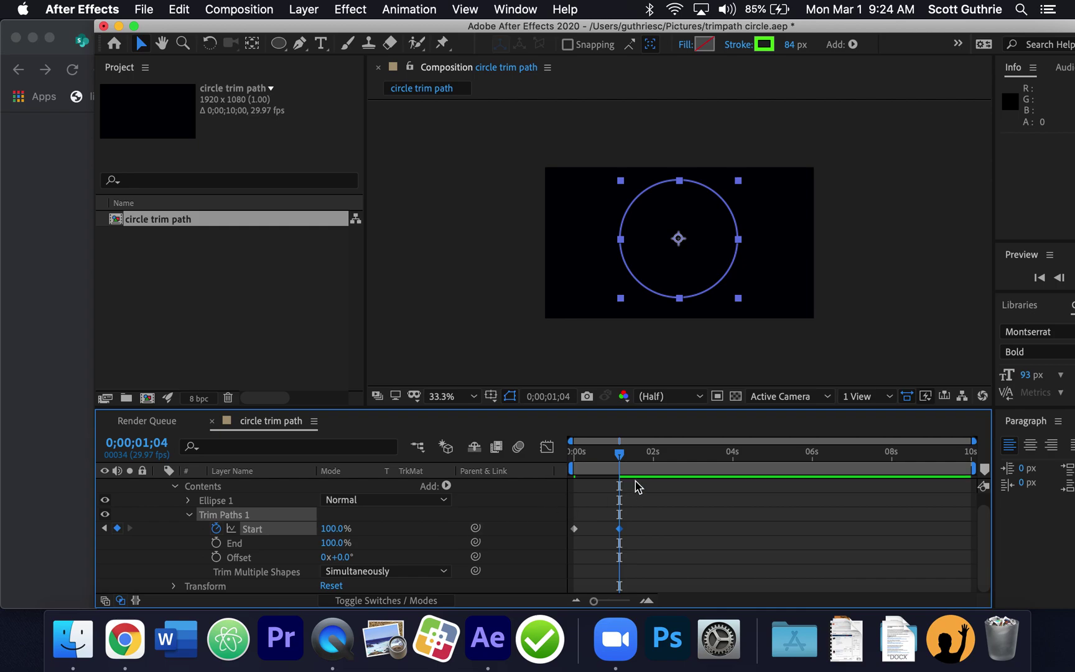
left_click_drag(619, 453, 573, 461)
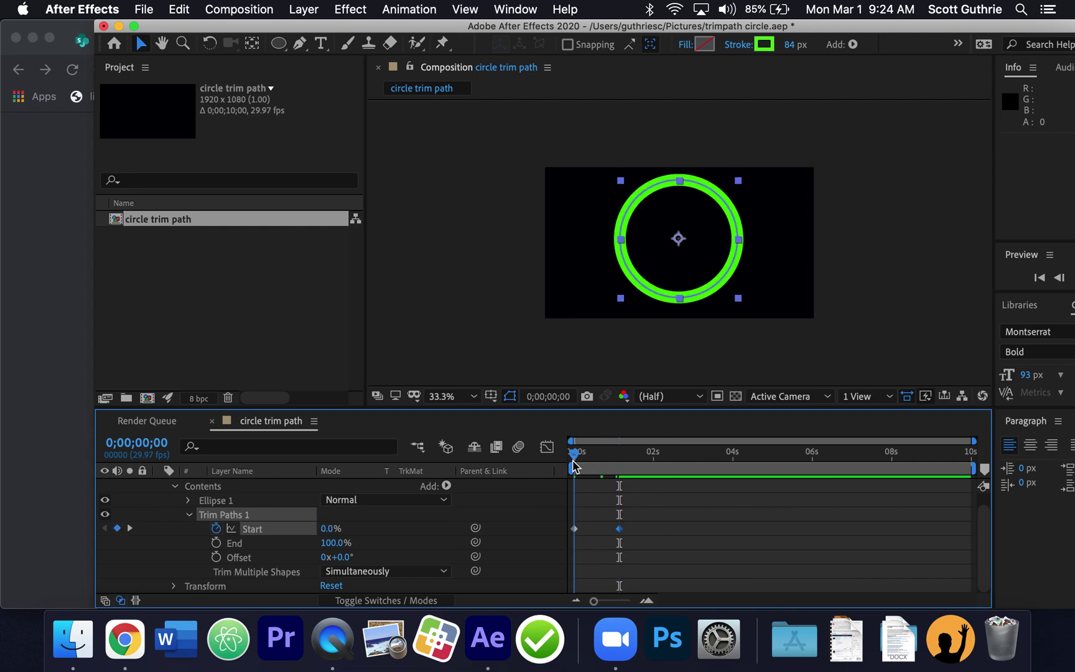
mouse_move(599, 460)
left_mouse_down()
mouse_move(640, 449)
mouse_move(564, 451)
left_mouse_up()
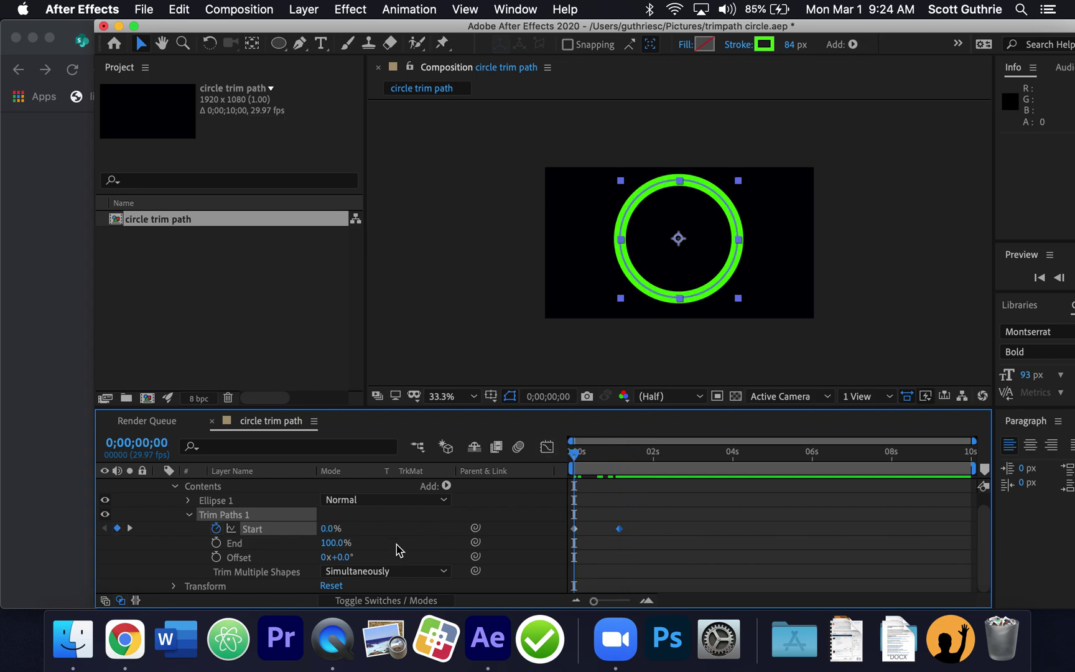
Step: Reverse the Start animation by setting its first keyframe to 100% and its second to 0%, and scrub back to the beginning
left_click(331, 530)
key("Return")
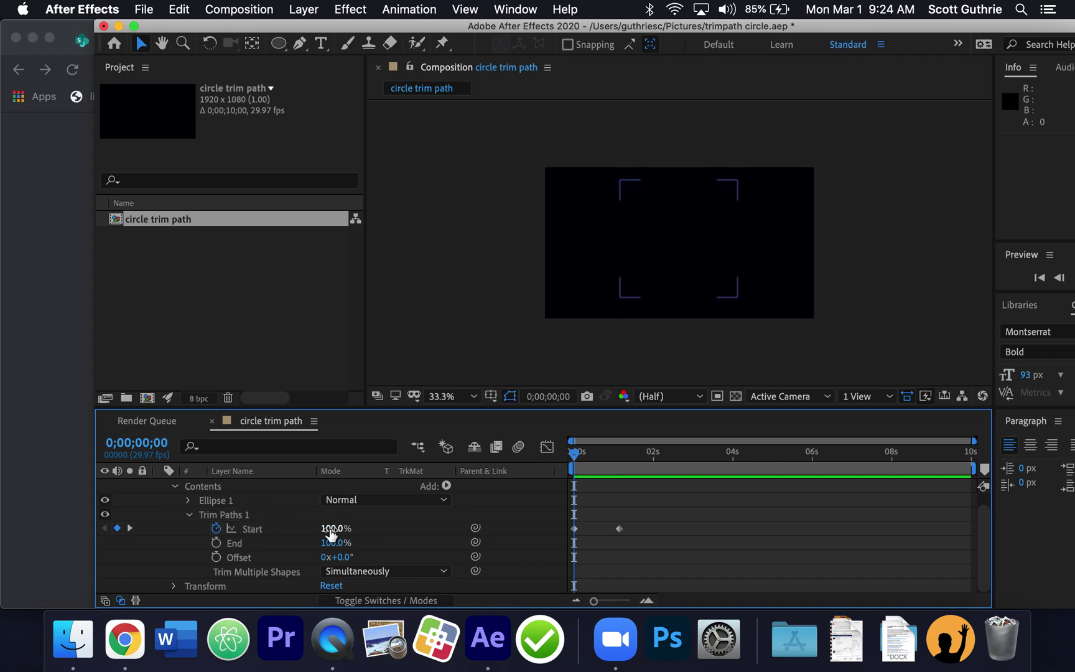
mouse_move(369, 524)
left_mouse_down()
mouse_move(318, 524)
mouse_move(369, 524)
left_mouse_up()
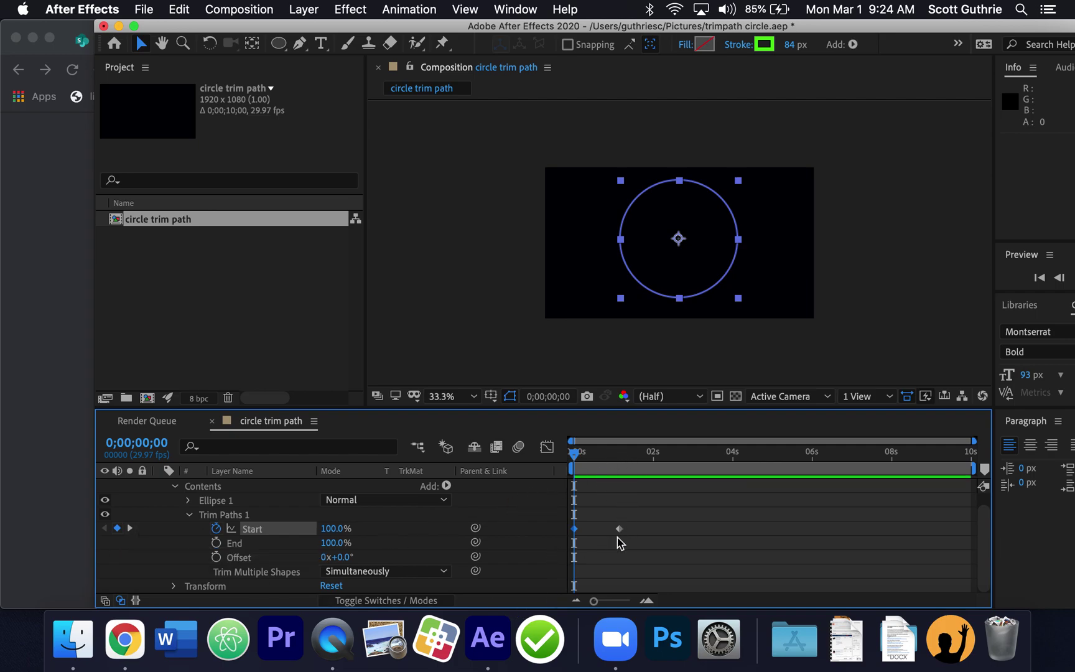
left_click(131, 528)
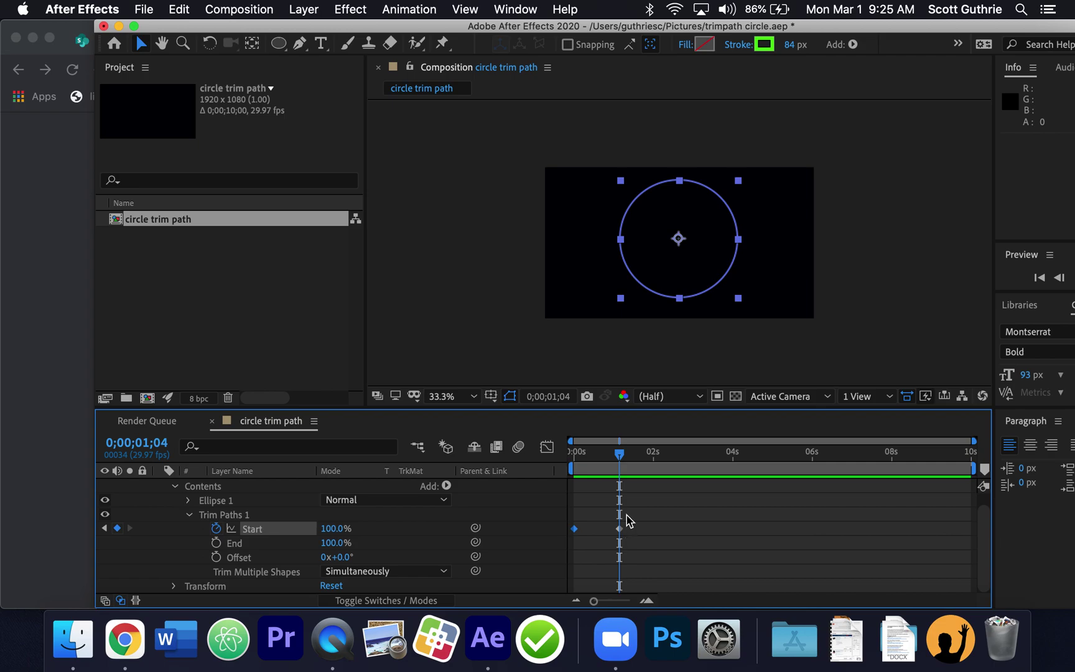
left_click_drag(336, 528, 249, 528)
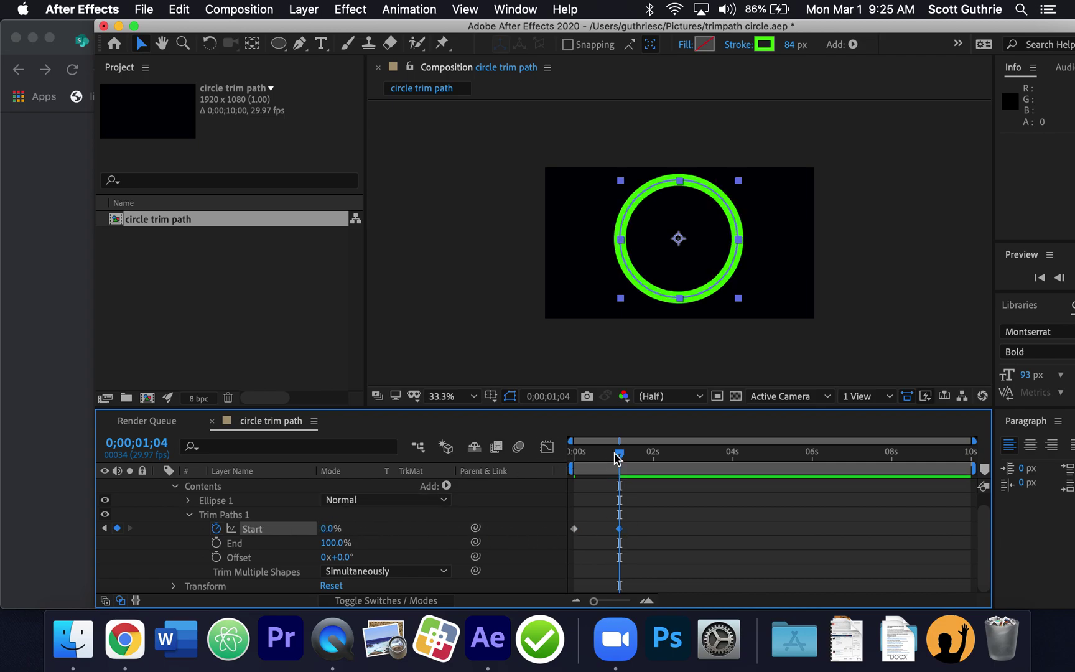
mouse_move(619, 457)
left_mouse_down()
mouse_move(566, 463)
mouse_move(632, 453)
mouse_move(550, 466)
mouse_move(643, 451)
mouse_move(549, 452)
left_mouse_up()
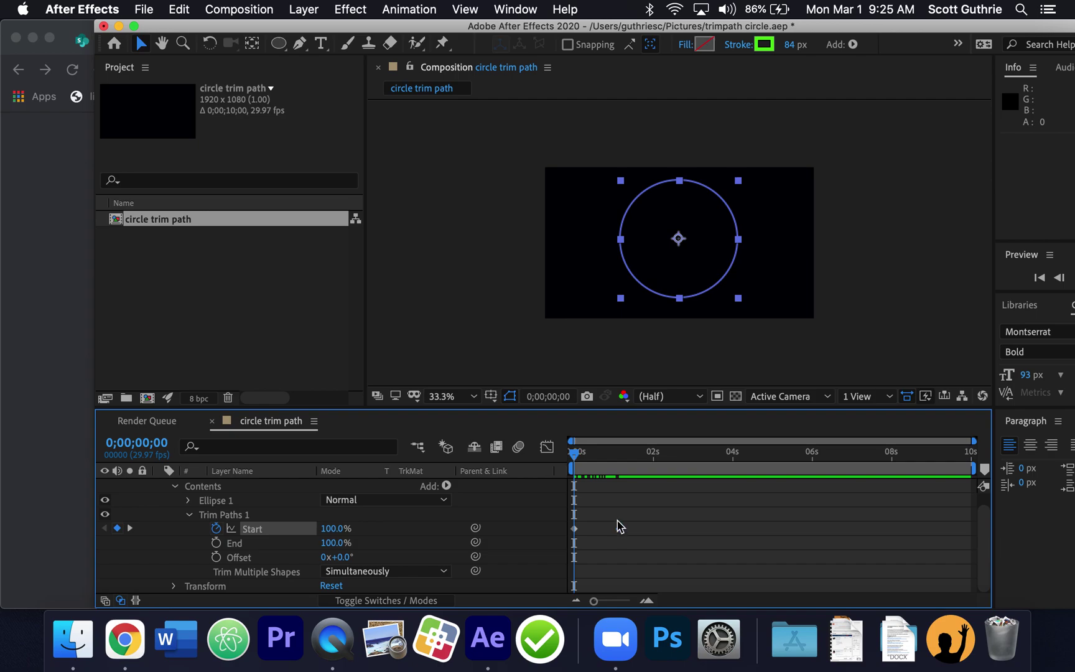
Step: Delete both Start keyframes from the timeline
left_click(618, 528)
left_click_drag(564, 521, 638, 540)
key("Delete")
Step: Keyframe the Trim Paths End from 100% at the composition's beginning to 0% at 0;00;01;12
left_click(217, 543)
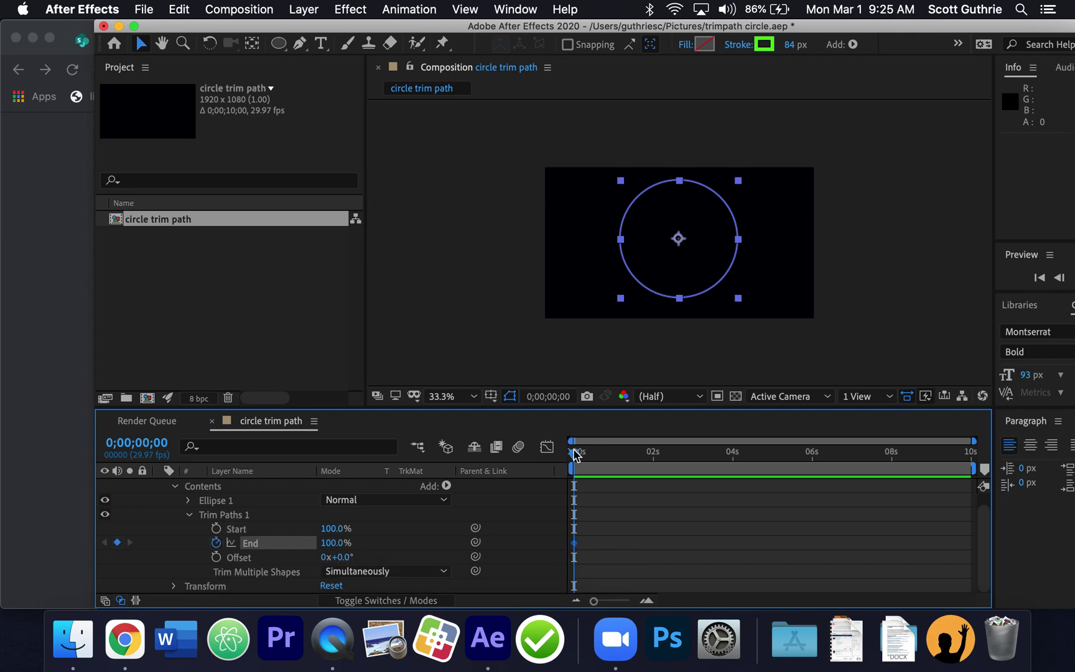
left_click_drag(571, 455, 629, 453)
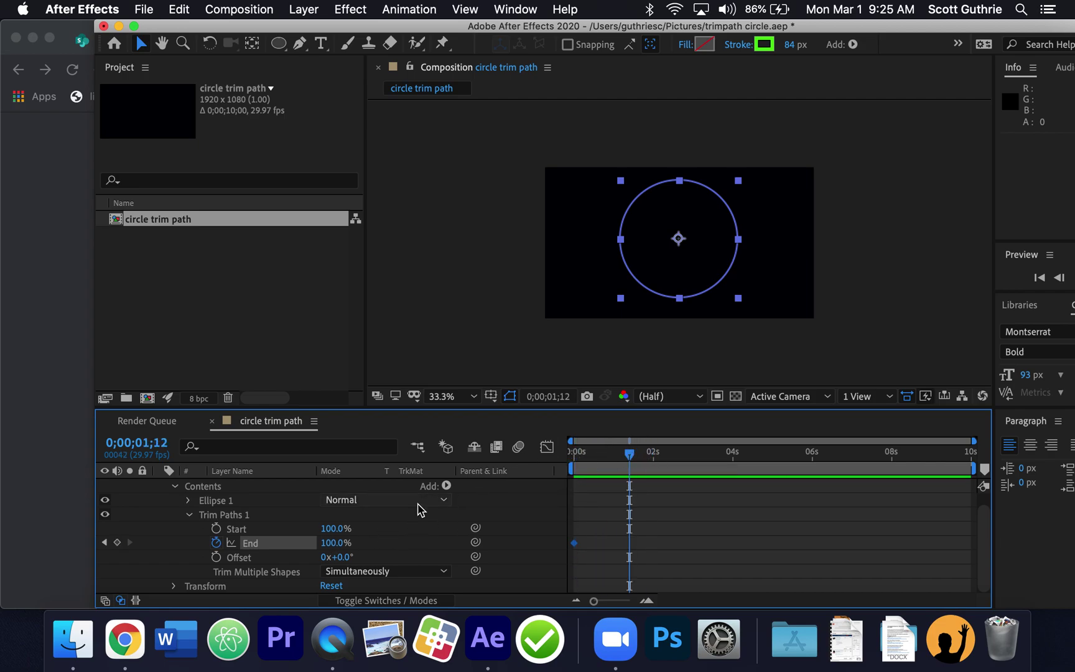
left_click_drag(334, 542, 189, 558)
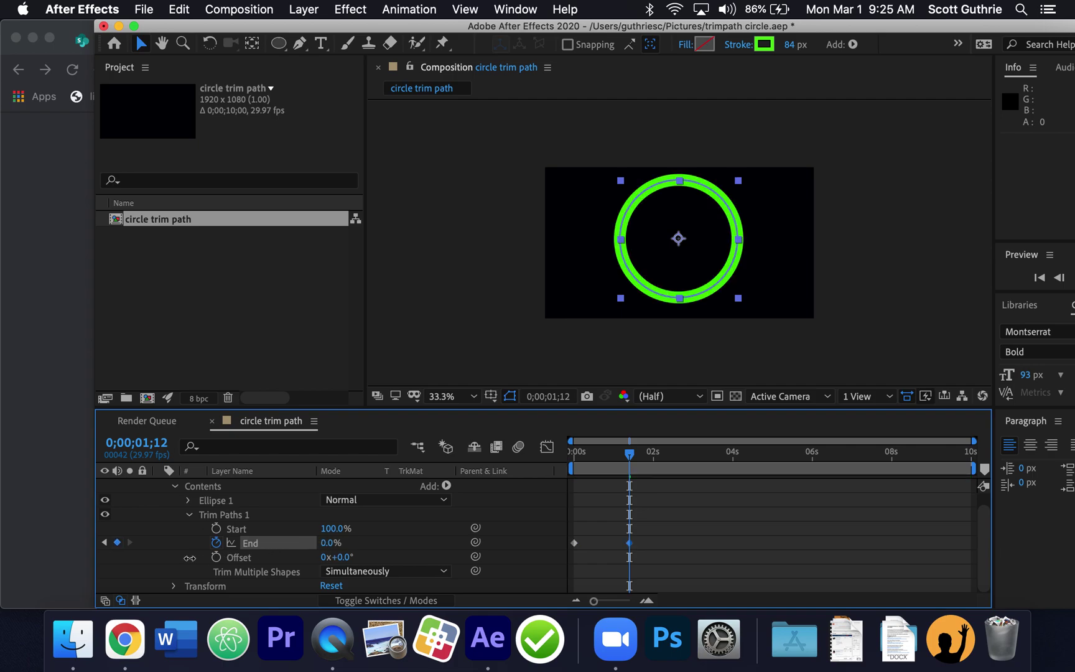
Step: Try an End value of 0% at the composition's beginning and check both End keyframes
left_click_drag(629, 456, 523, 475)
left_click_drag(323, 542, 279, 541)
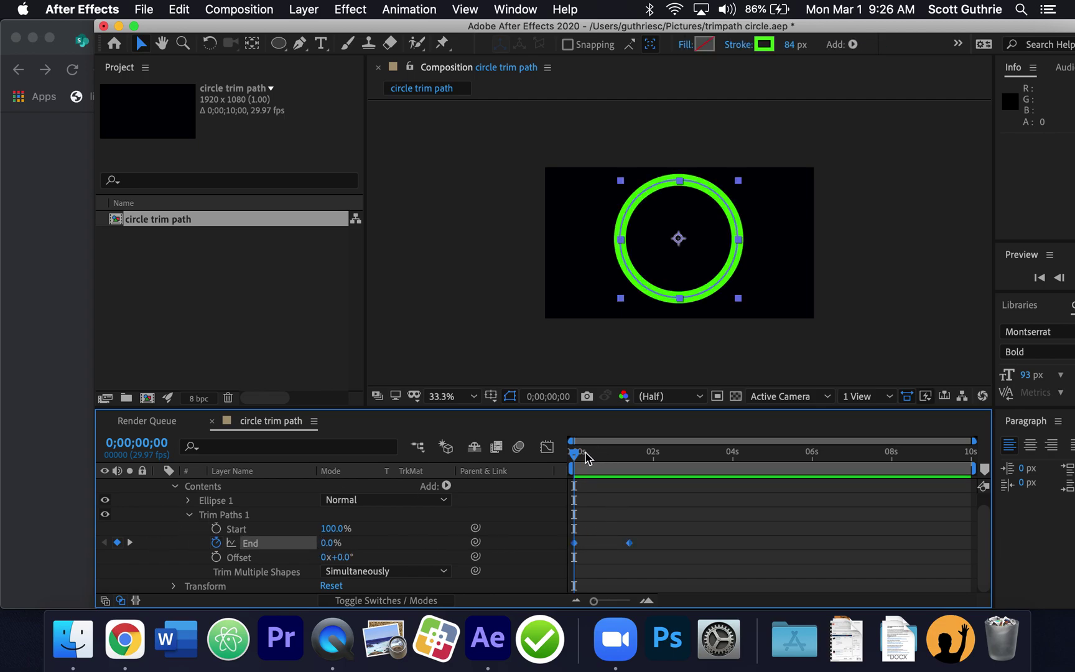
left_click_drag(570, 457, 546, 458)
left_click(130, 542)
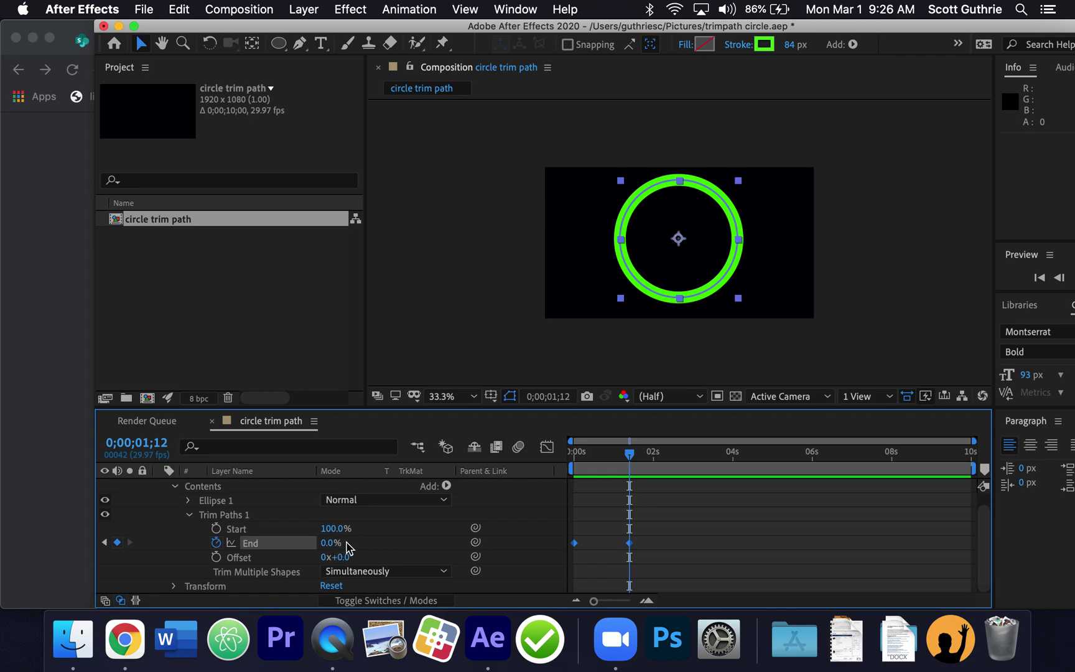
left_click_drag(628, 454, 523, 470)
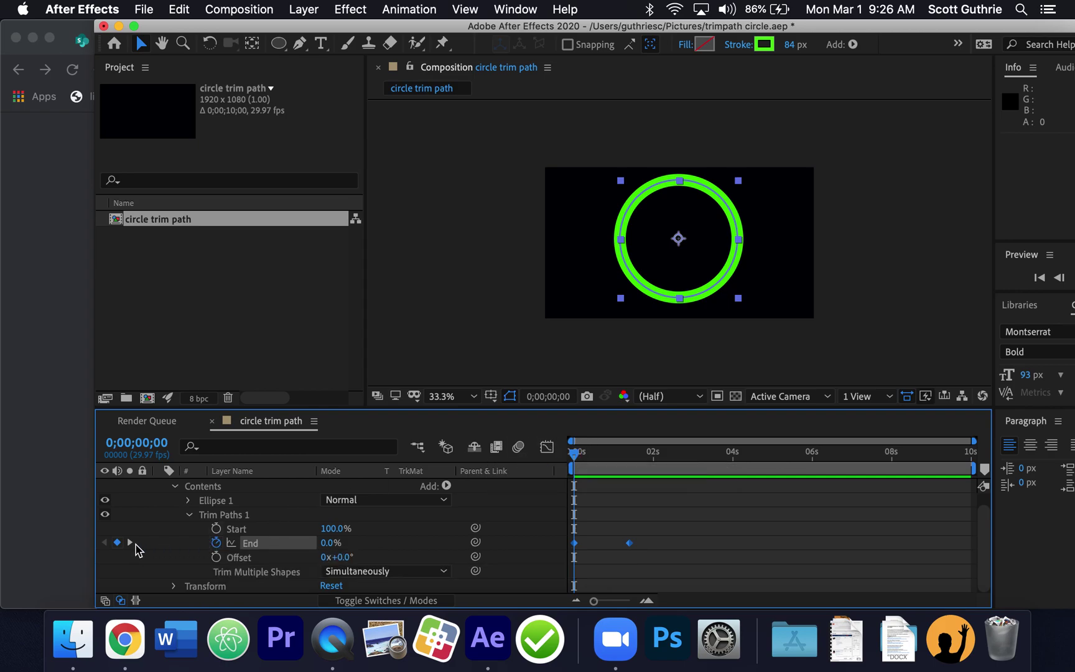
Step: Set End to 100% at the 0;00;01;12 keyframe and return to the composition's beginning
left_click(129, 543)
left_click_drag(324, 547, 444, 543)
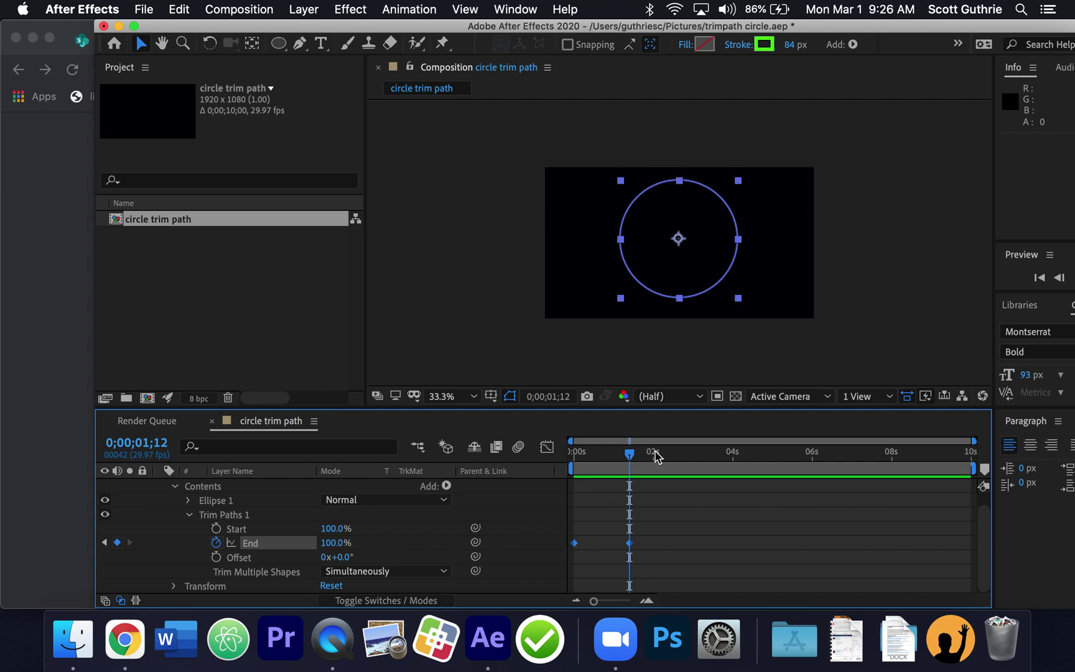
left_click_drag(630, 454, 559, 460)
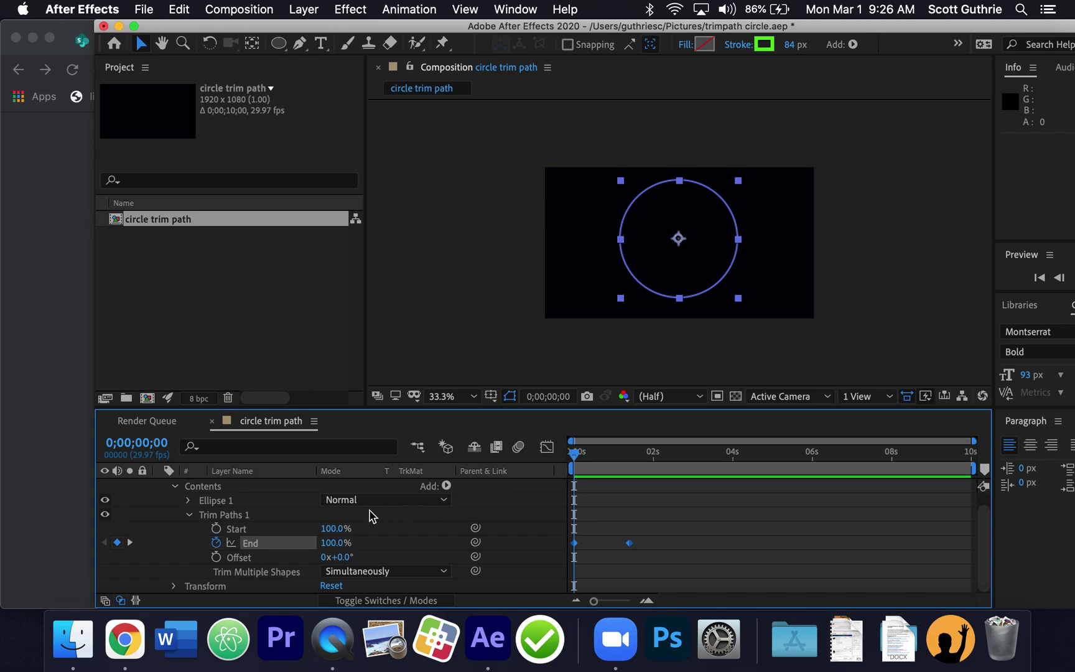
Step: Set the Trim Paths End keyframe at 0;00;01;12 to 0% and scrub past it to preview the circle
left_click(584, 551)
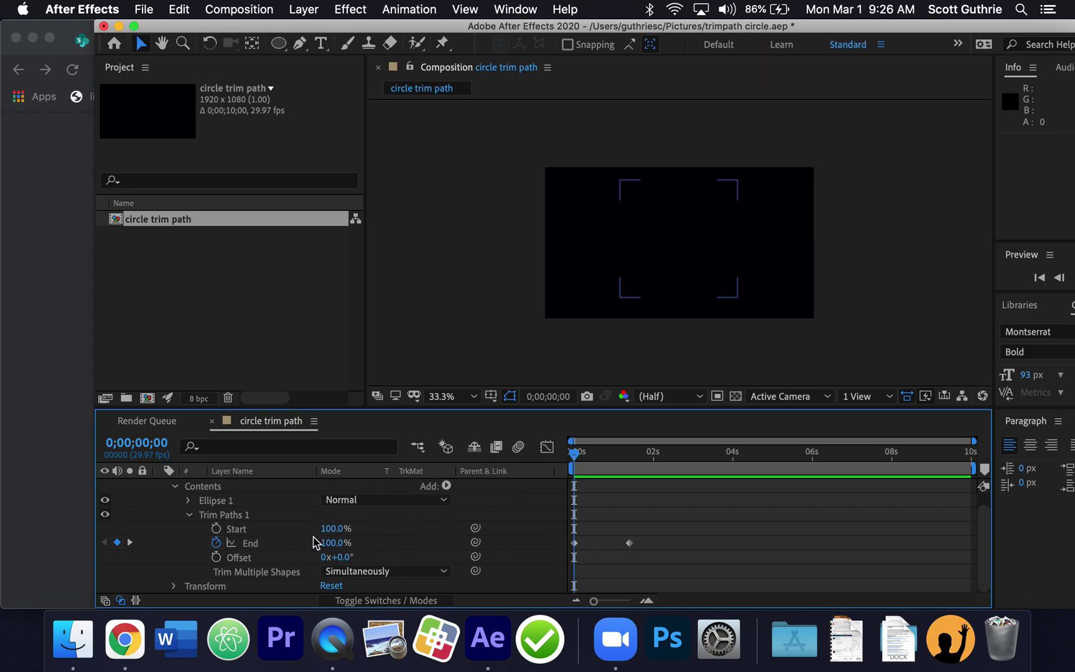
left_click(574, 543)
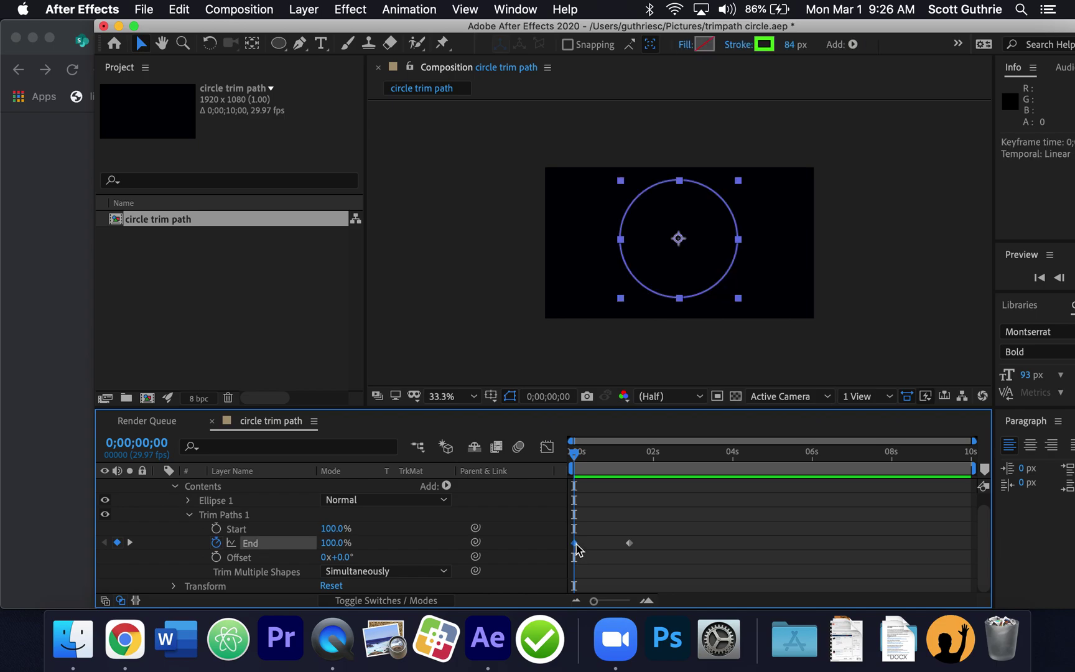
left_click_drag(576, 453, 614, 451)
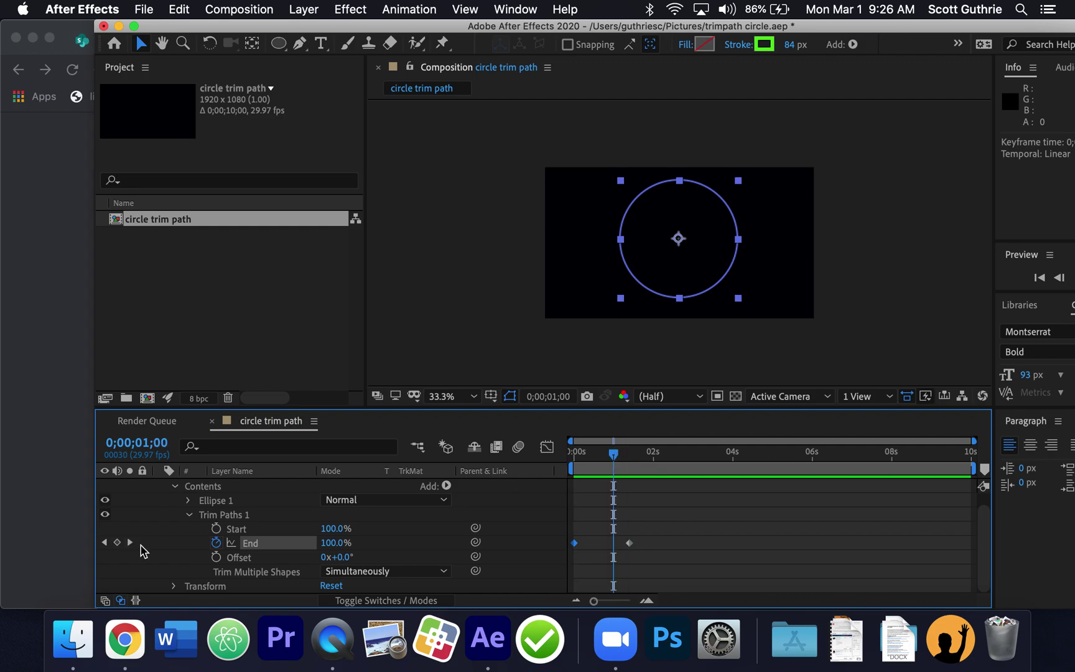
left_click(130, 542)
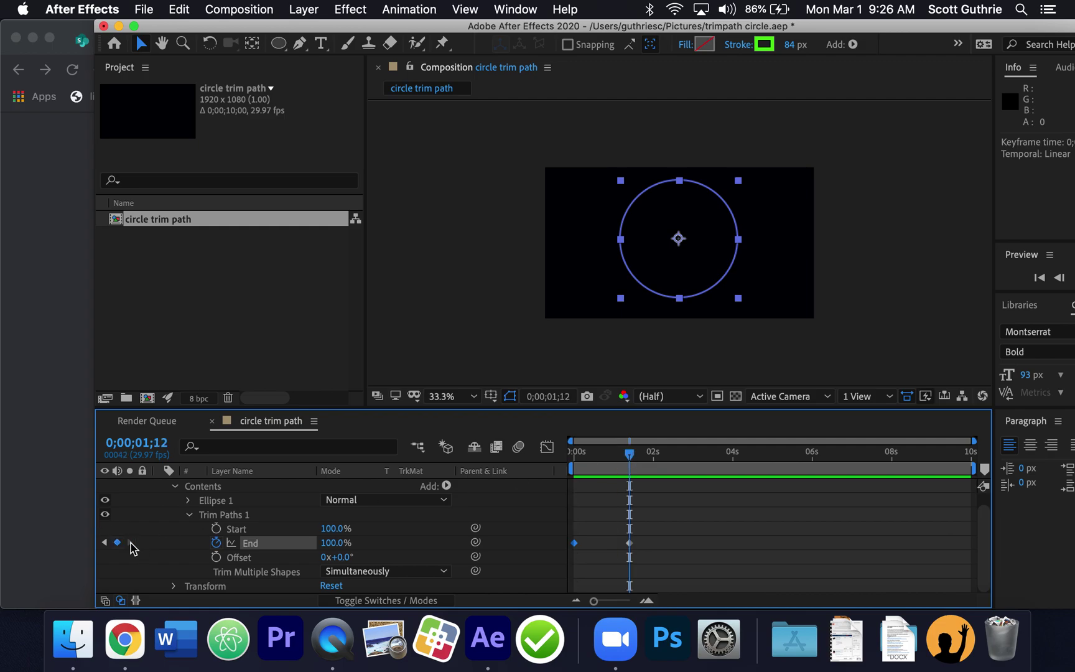
left_click(336, 542)
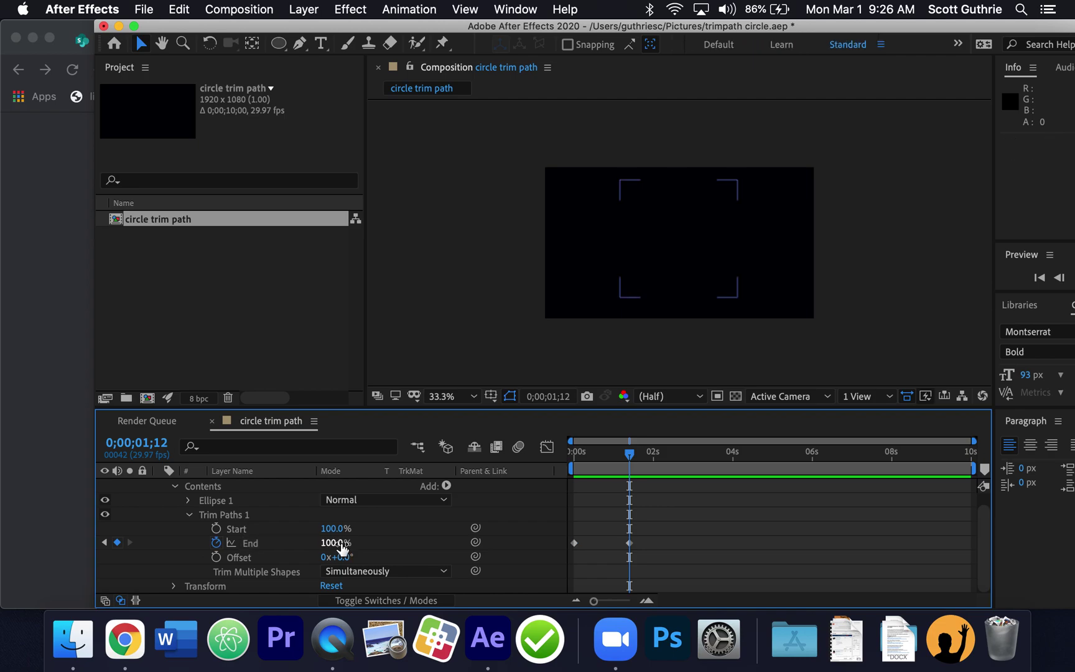
type("0")
key("Return")
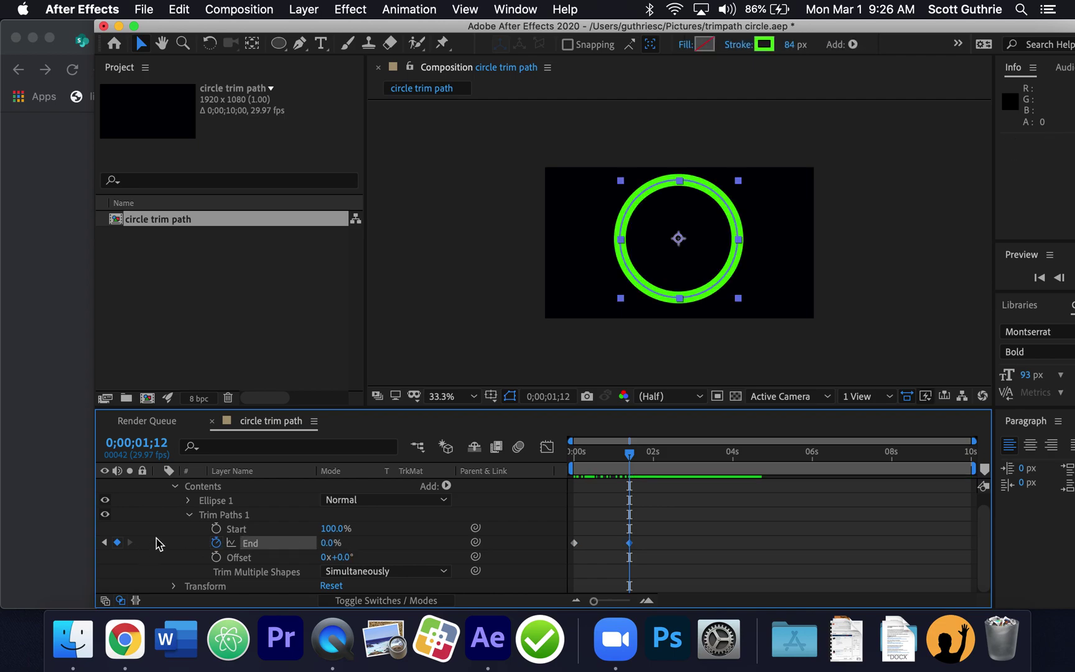
mouse_move(628, 455)
left_mouse_down()
mouse_move(538, 468)
mouse_move(640, 454)
left_mouse_up()
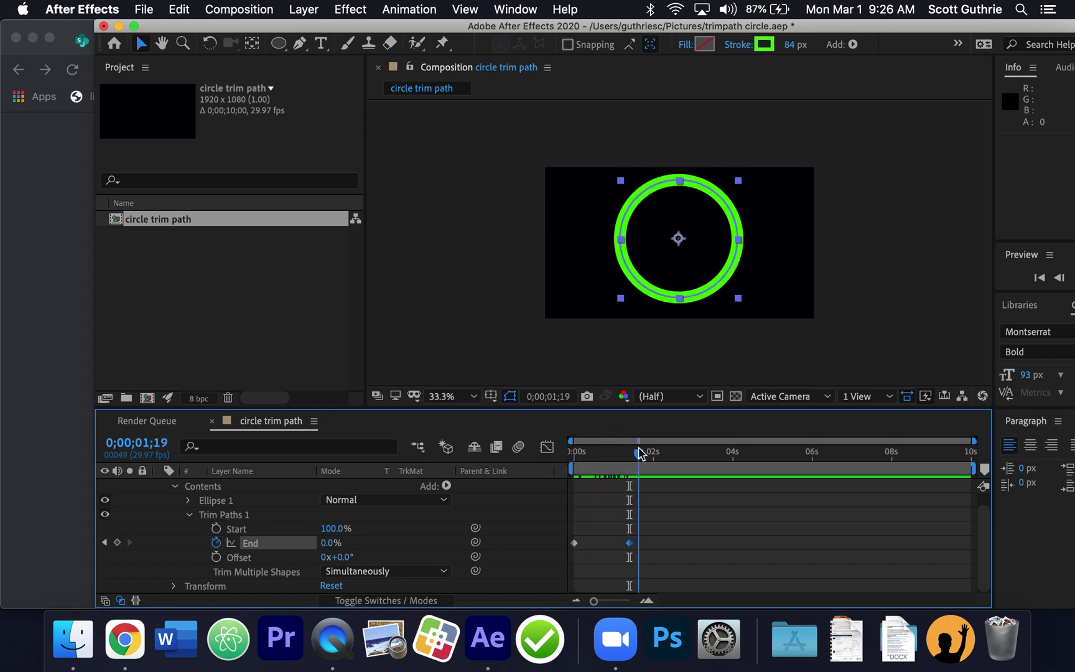
Step: At the composition's beginning, enable keyframing for Trim Paths Start and set both Start and End to 50%
left_click_drag(640, 454, 555, 462)
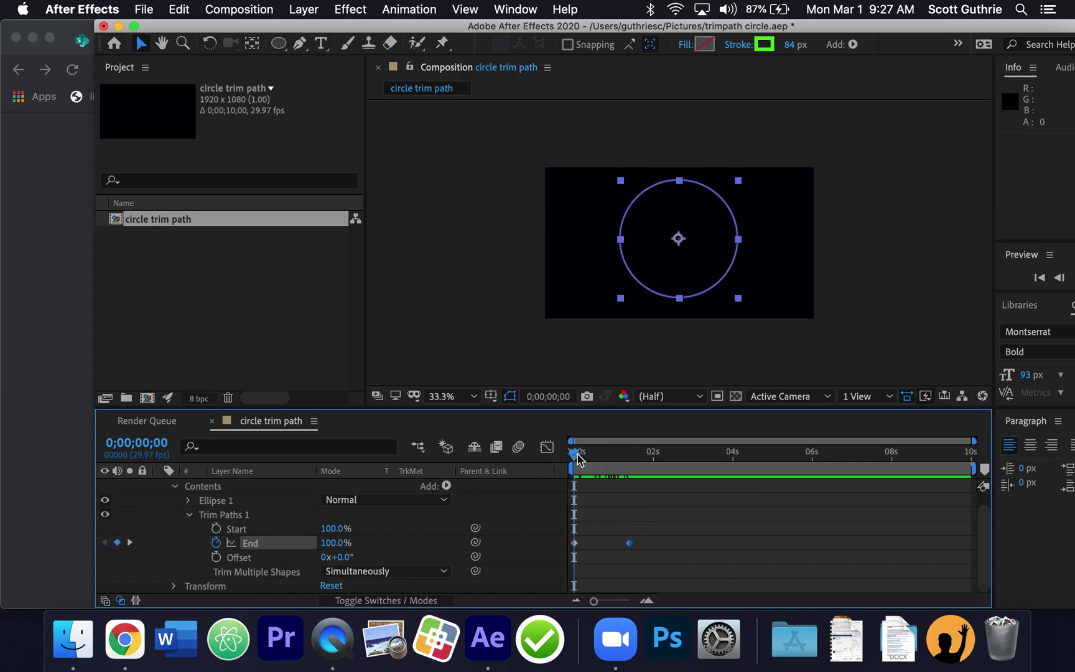
left_click(215, 528)
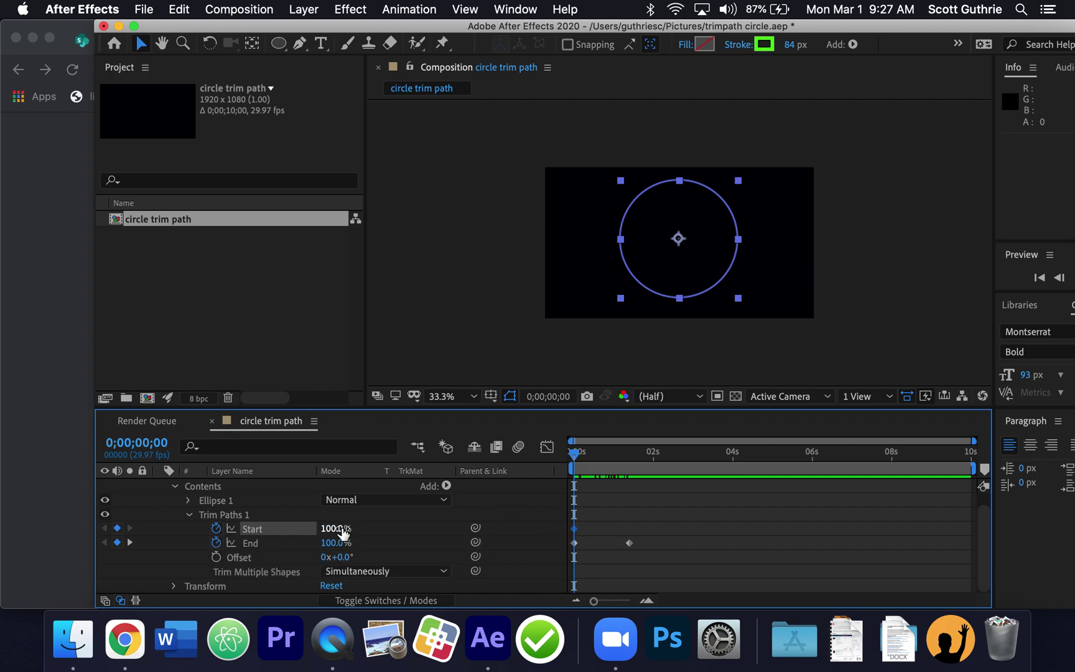
left_click_drag(341, 528, 253, 536)
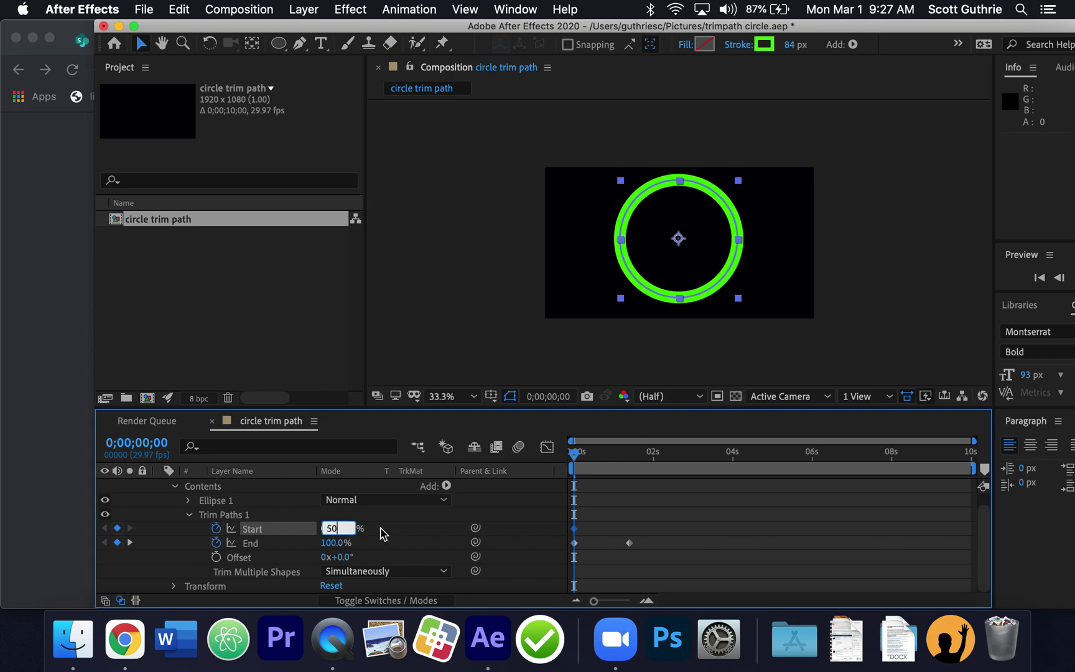
key("Return")
left_click(334, 542)
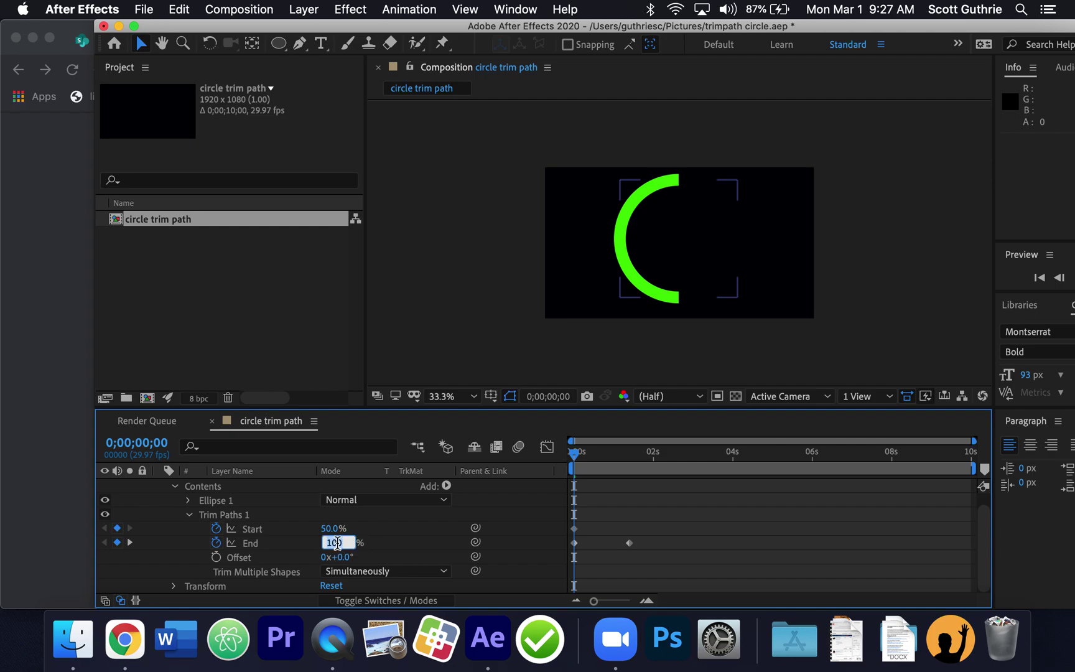
type("50")
key("Return")
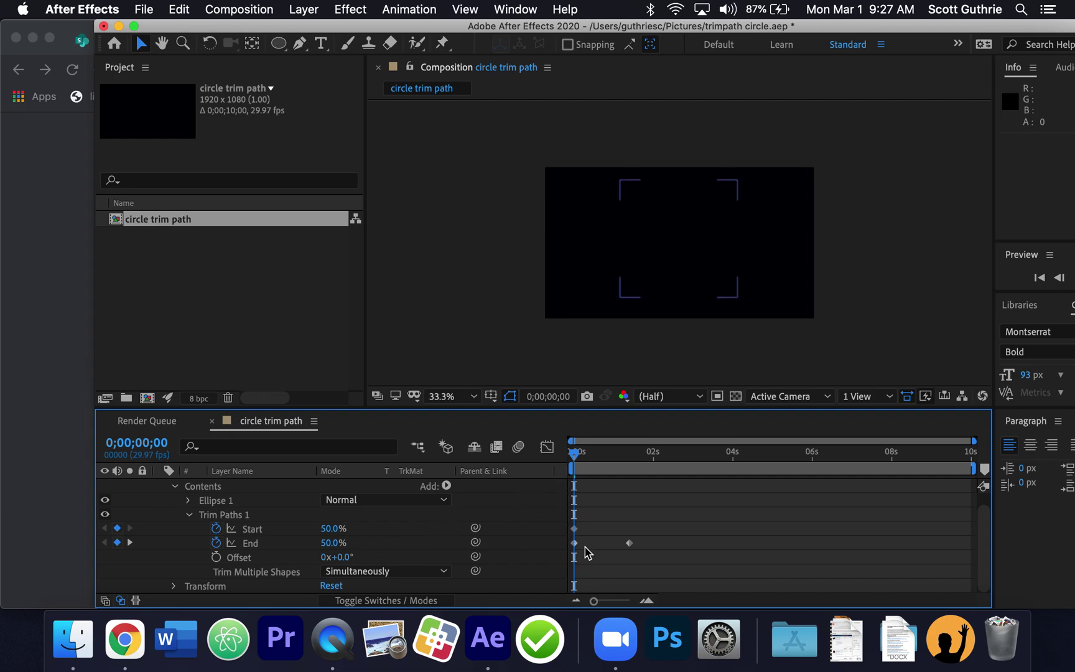
Step: Scrub through the End animation and add a Start keyframe of 0% at 0;00;01;12
left_click(533, 467)
left_click_drag(571, 451, 629, 449)
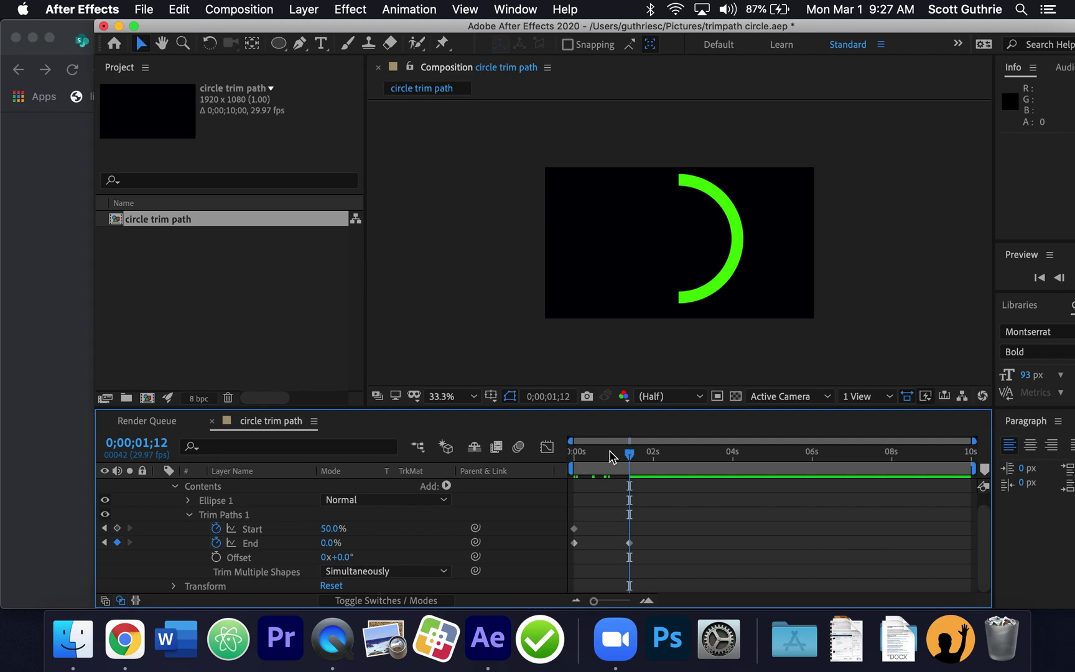
left_click_drag(633, 459, 612, 454)
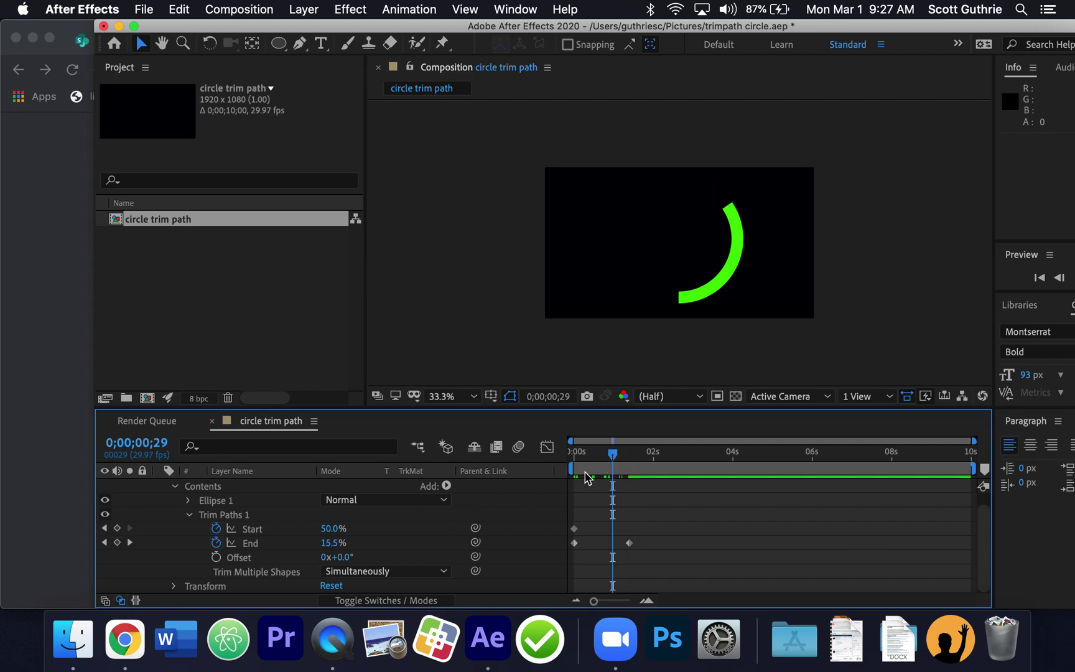
left_click(130, 542)
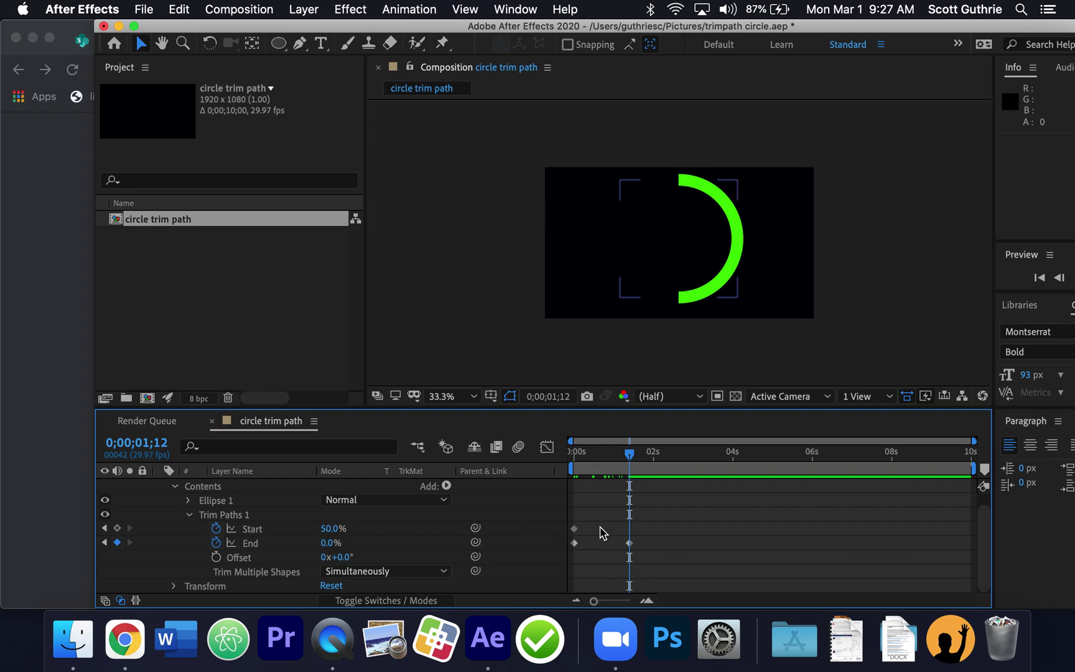
left_click(335, 528)
type("0")
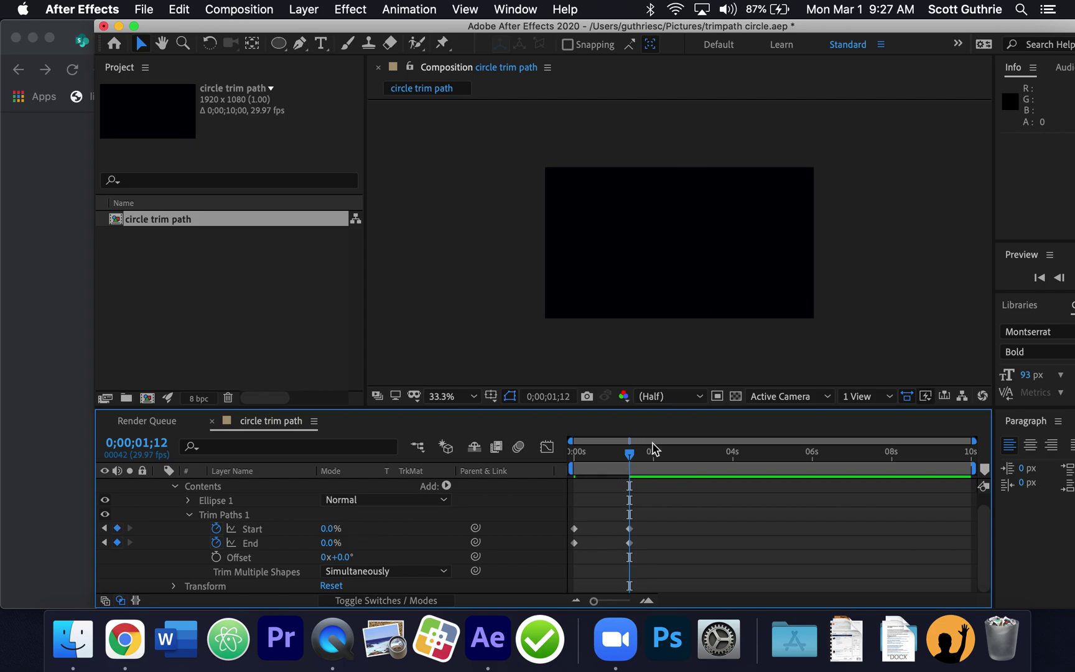
Step: Preview the animation from the beginning, and set both the Start and End keyframes at 0;00;01;12 to 100%
left_click_drag(630, 458, 474, 467)
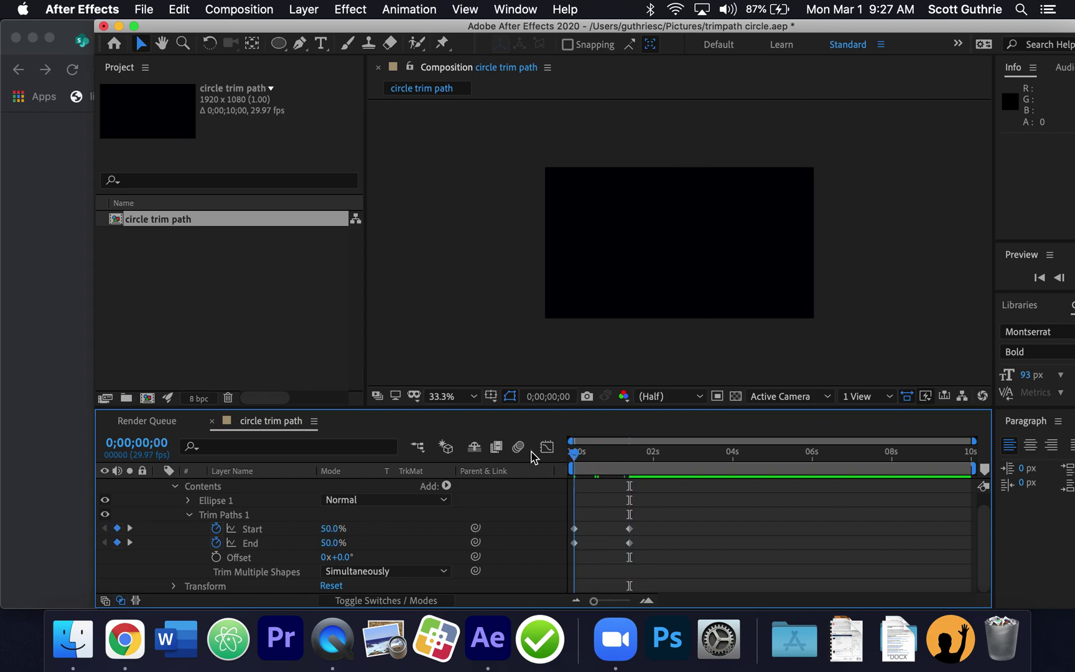
left_click_drag(577, 450, 613, 454)
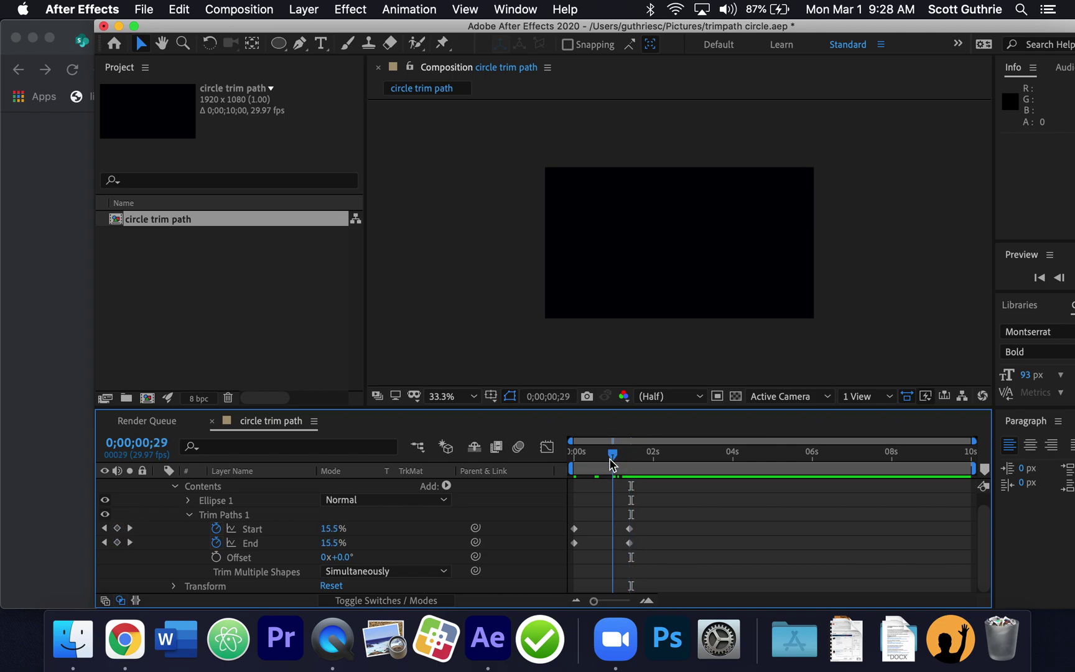
left_click(129, 528)
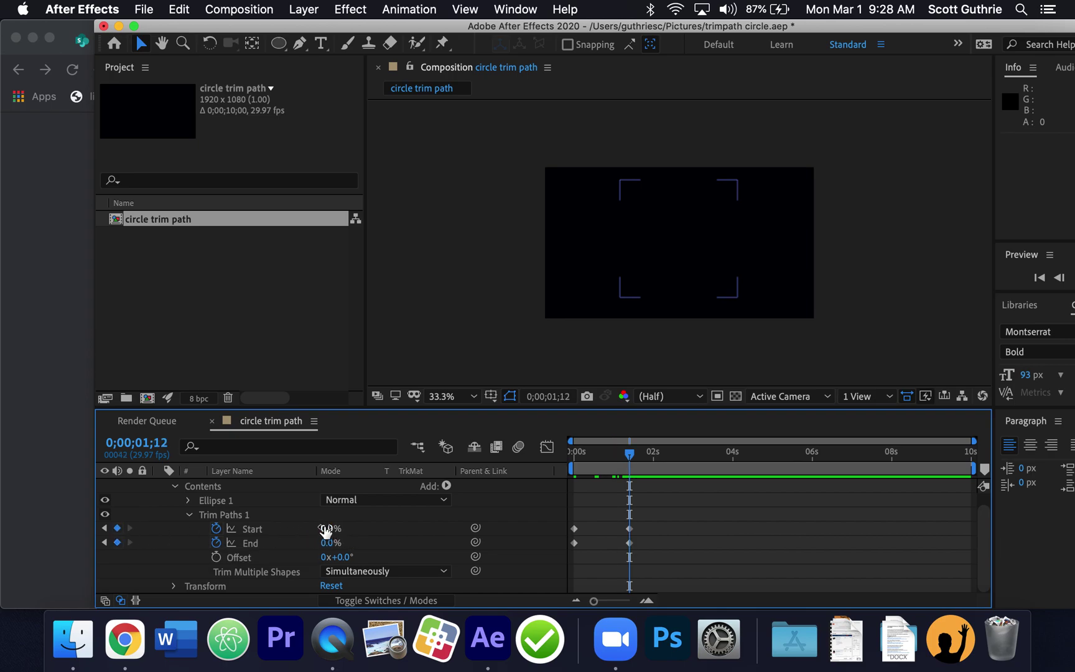
left_click_drag(324, 527, 355, 530)
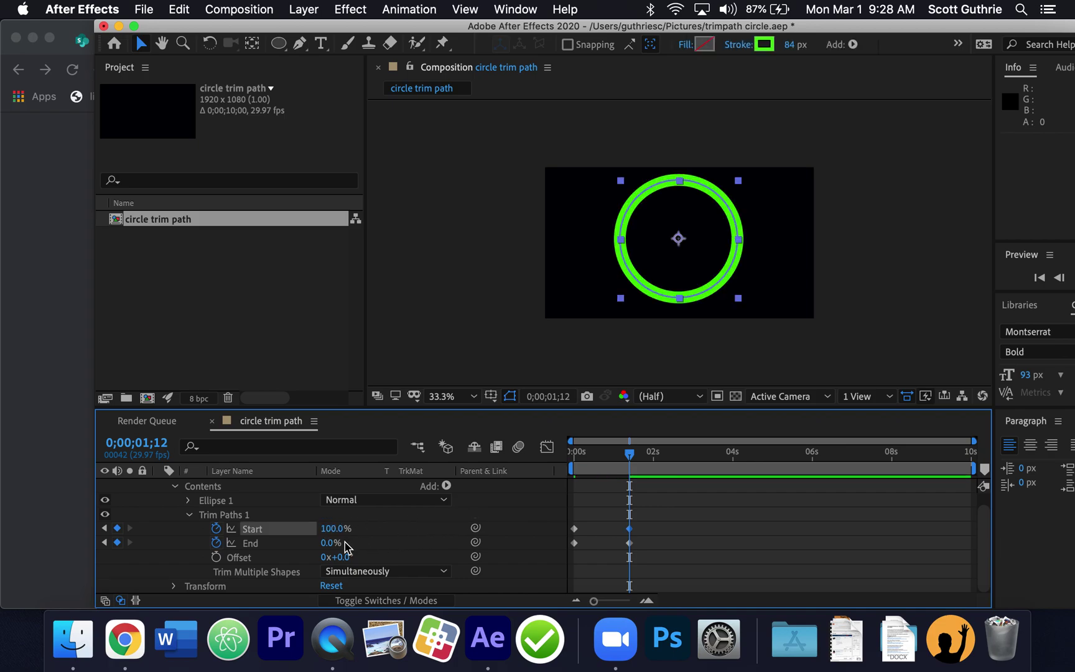
left_click_drag(324, 541, 355, 543)
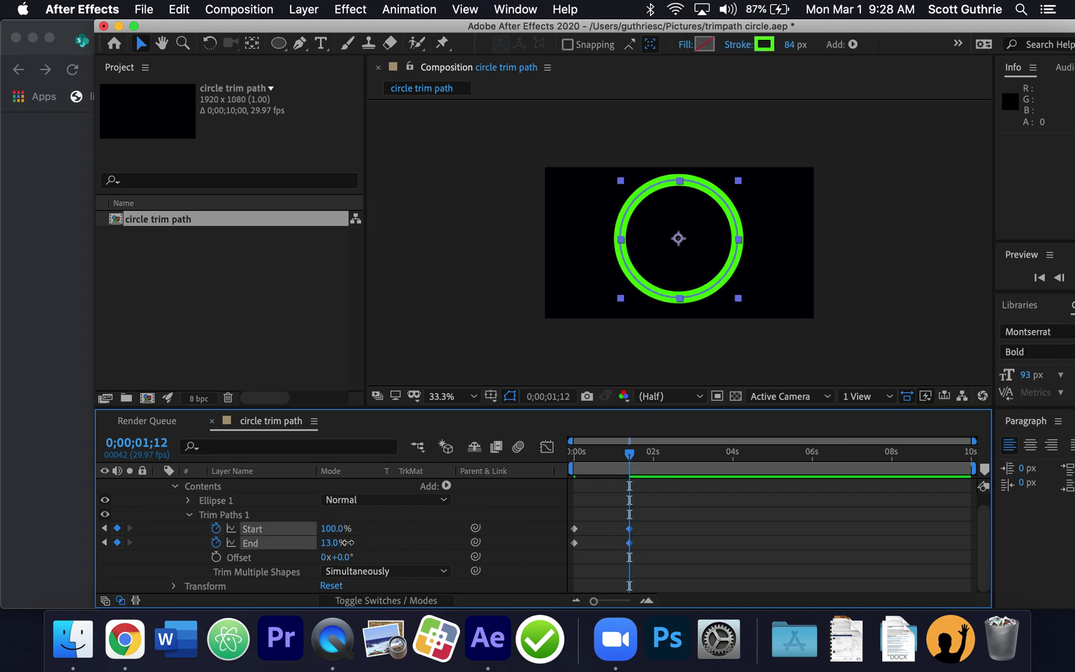
Step: Set both the Start and End keyframes at the composition's beginning to 0%
left_click_drag(644, 452, 549, 467)
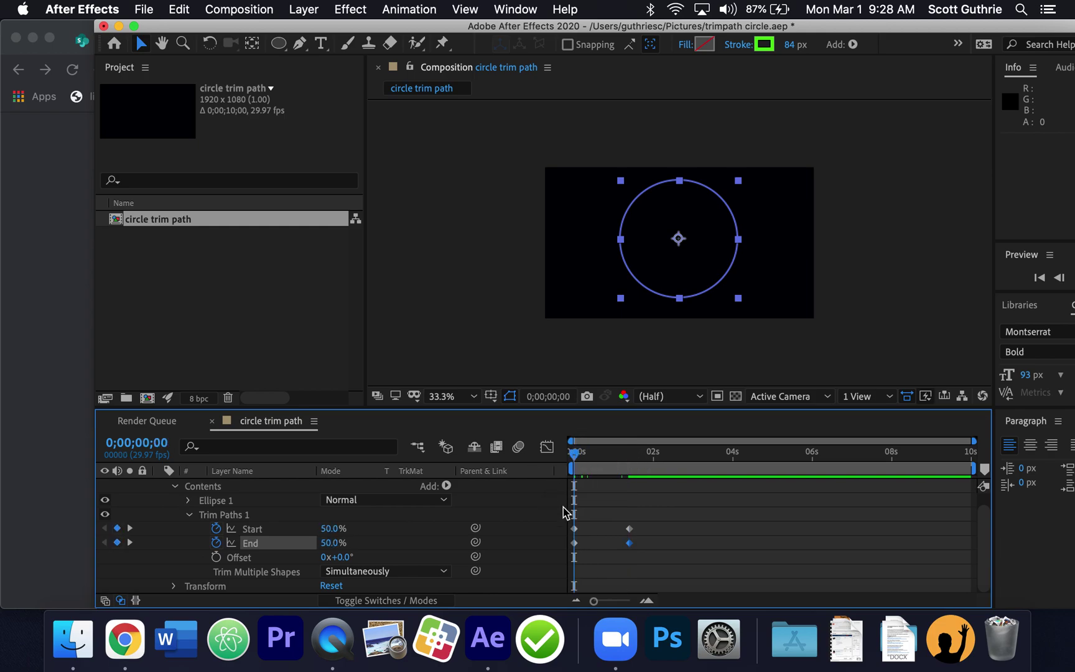
left_click(574, 528)
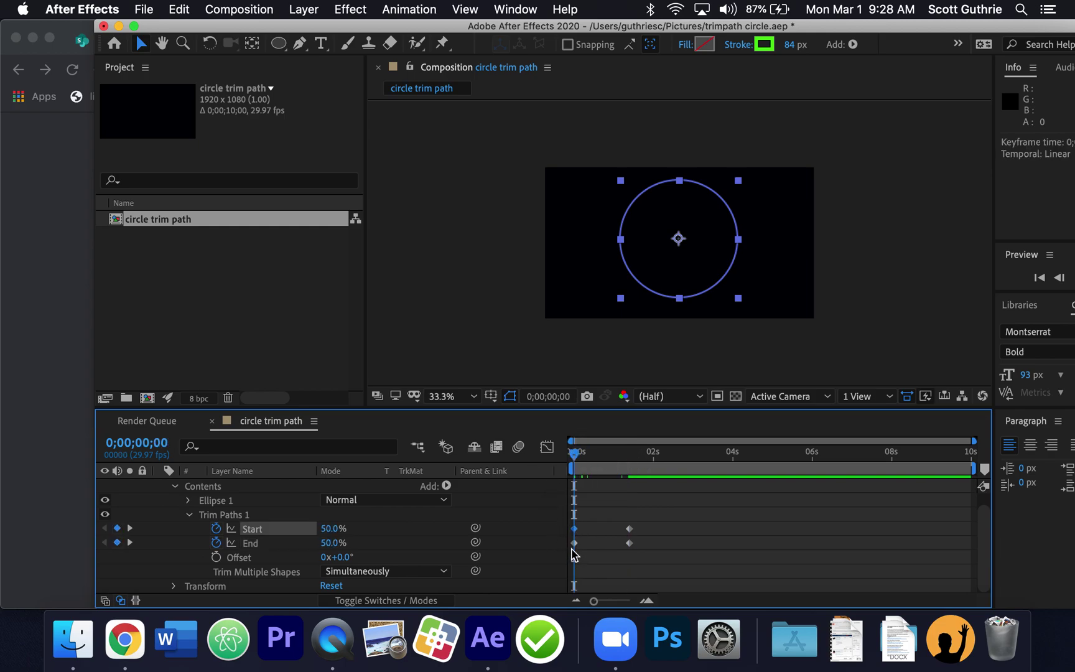
left_click(574, 543)
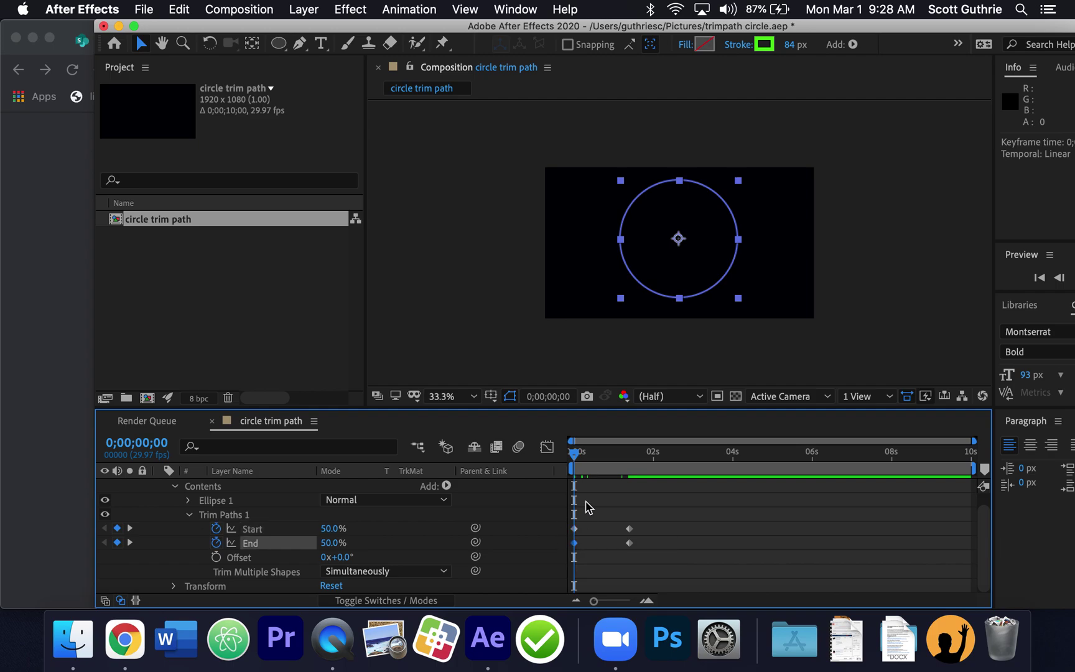
left_click(324, 528)
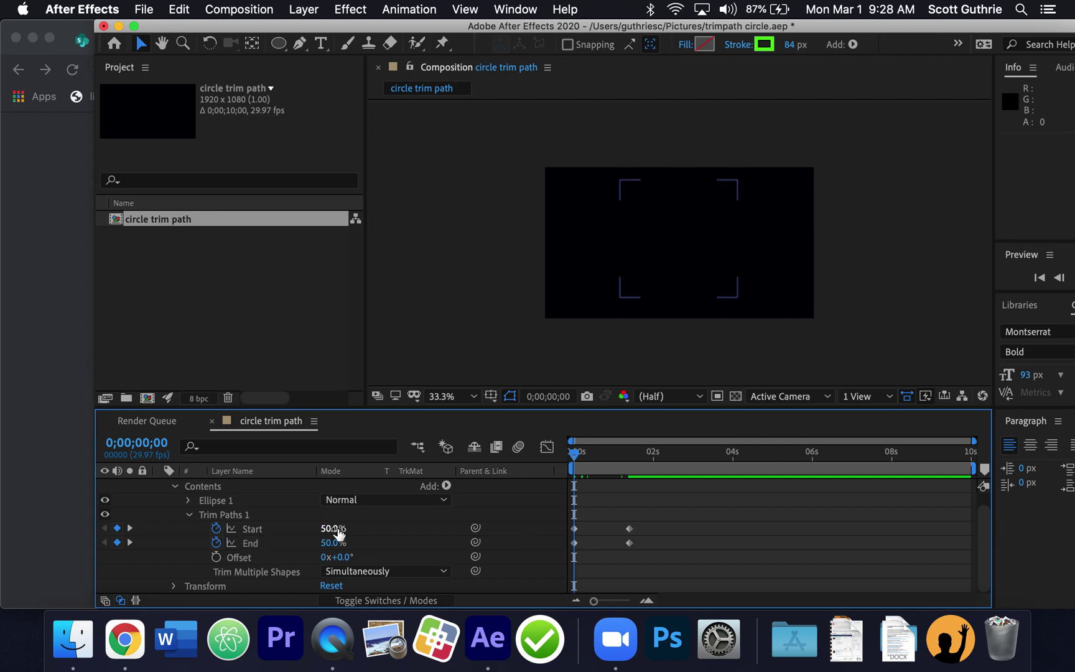
type("0")
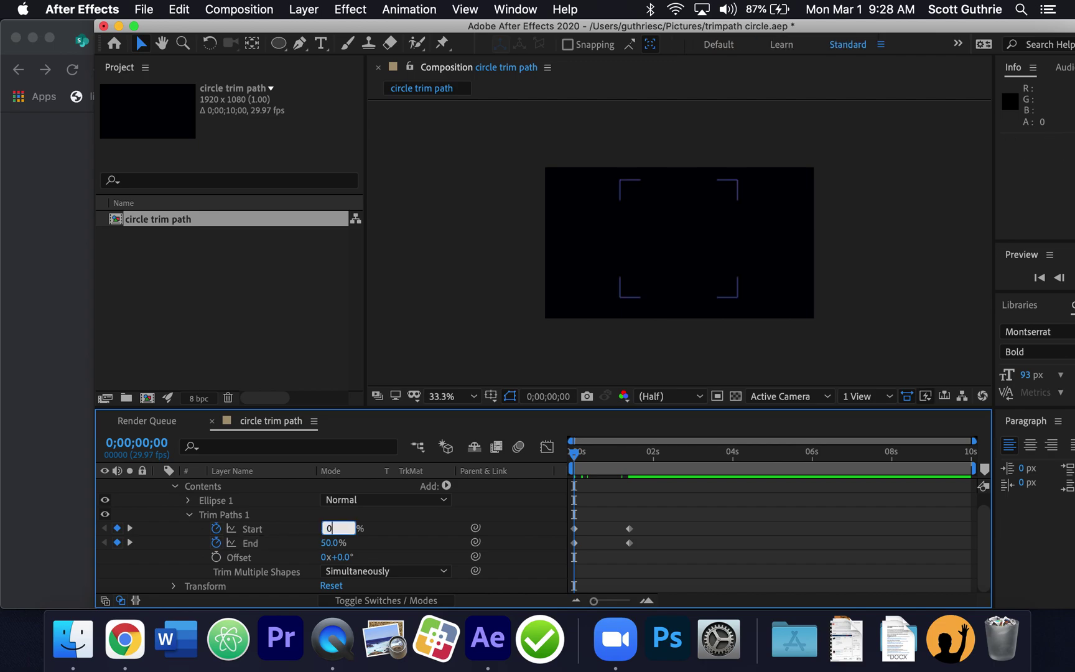
left_click(332, 542)
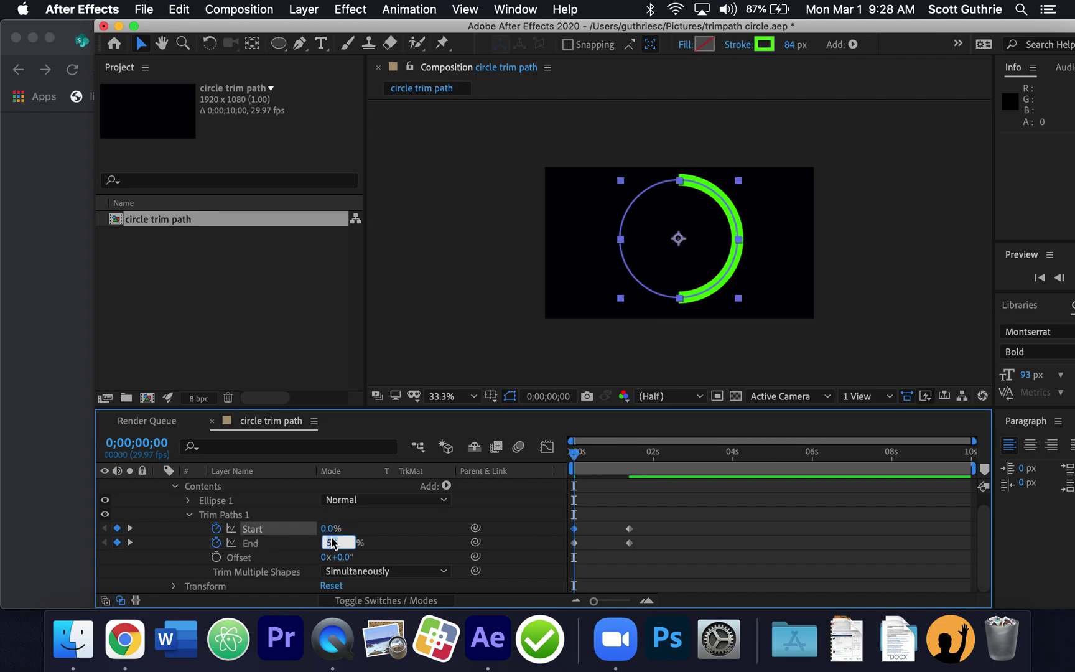
type("0")
Step: Set both the Start and End keyframes at 0;00;01;12 to 50%
left_click_drag(577, 457, 613, 452)
left_click(130, 528)
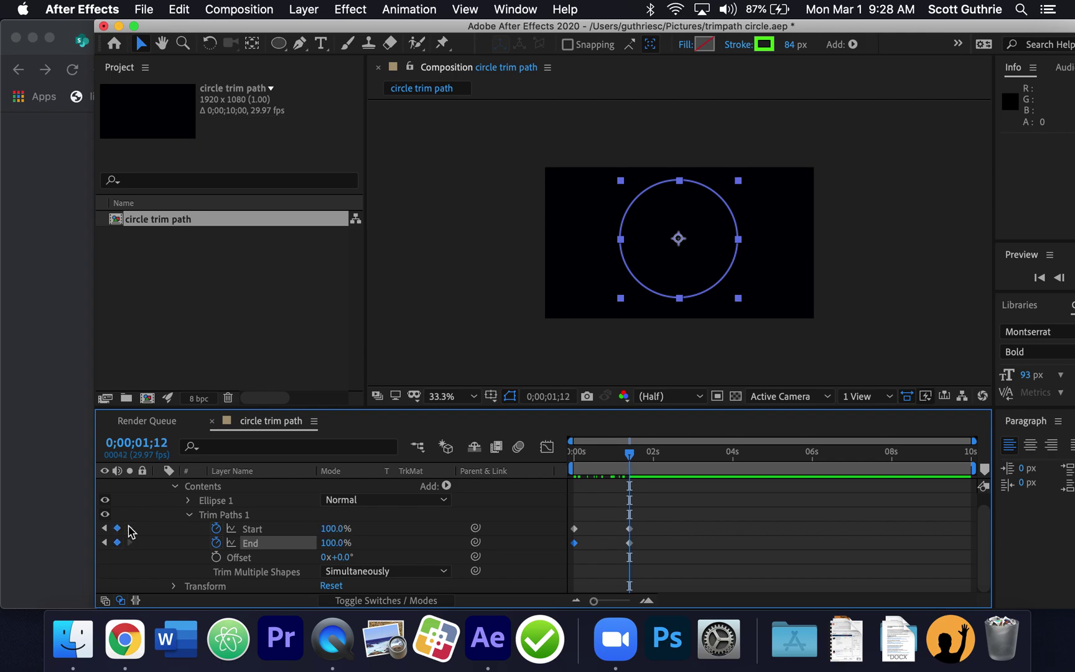
left_click(339, 530)
type("6")
left_click(335, 543)
type("5")
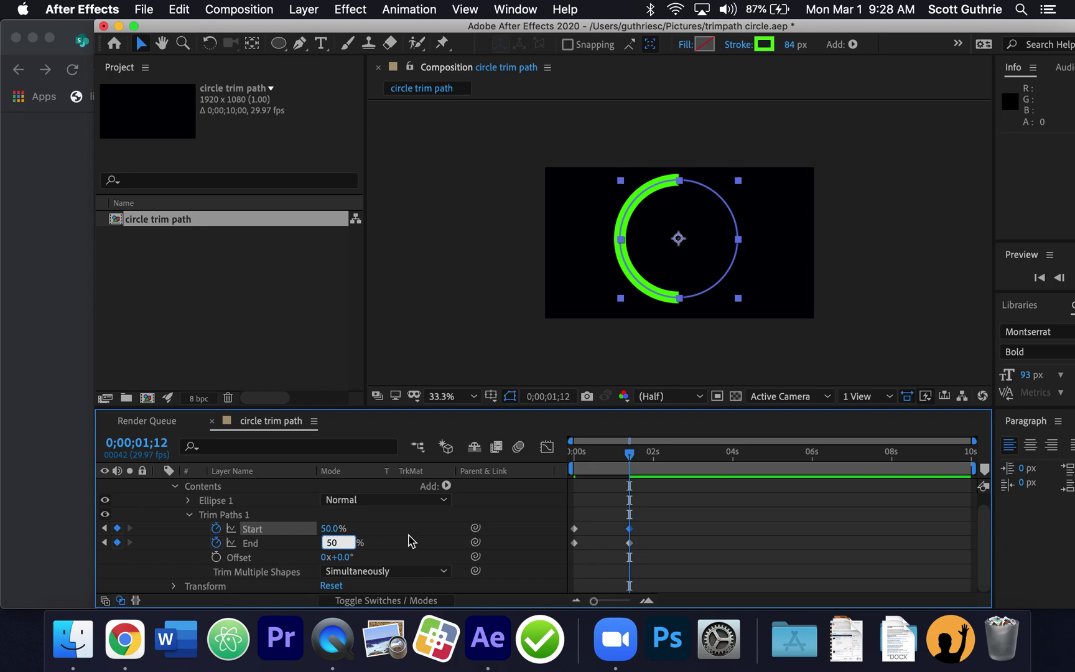
type("0")
left_click(566, 482)
Step: Scrub the animation from the composition's beginning and check the Start and End values at the 0;00;01;12 keyframes
key("Home")
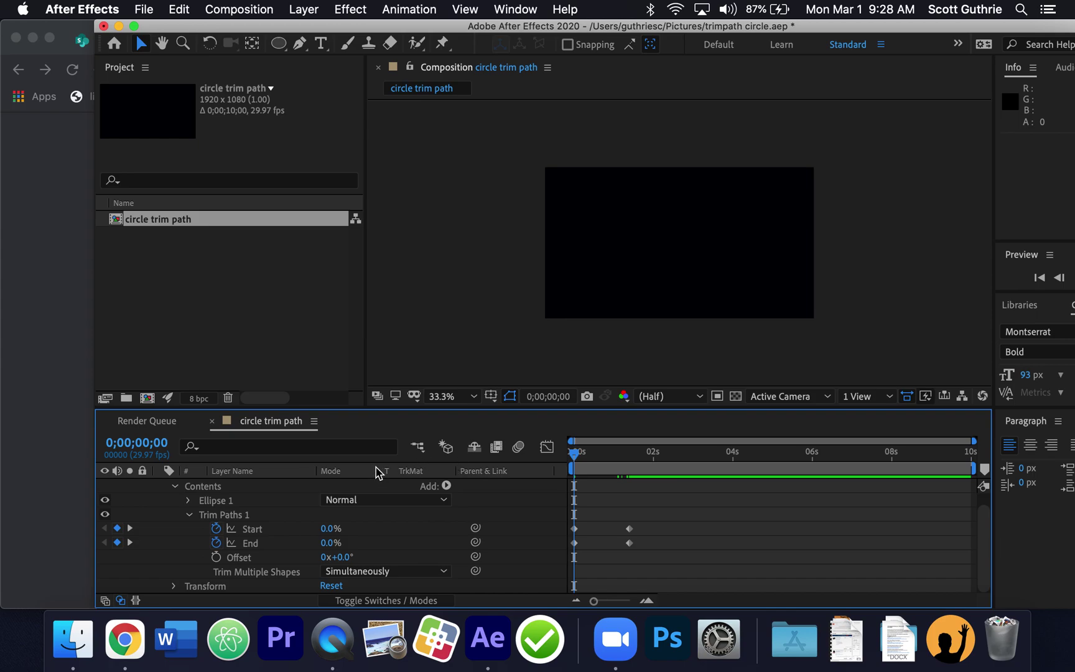
left_click_drag(576, 451, 630, 448)
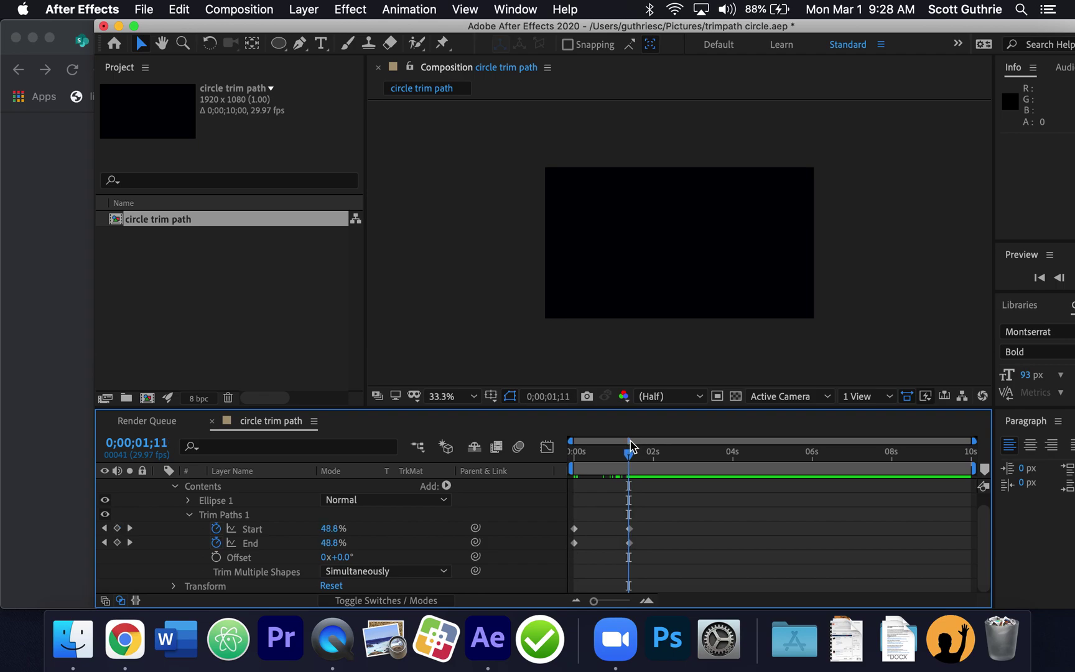
left_click(444, 505)
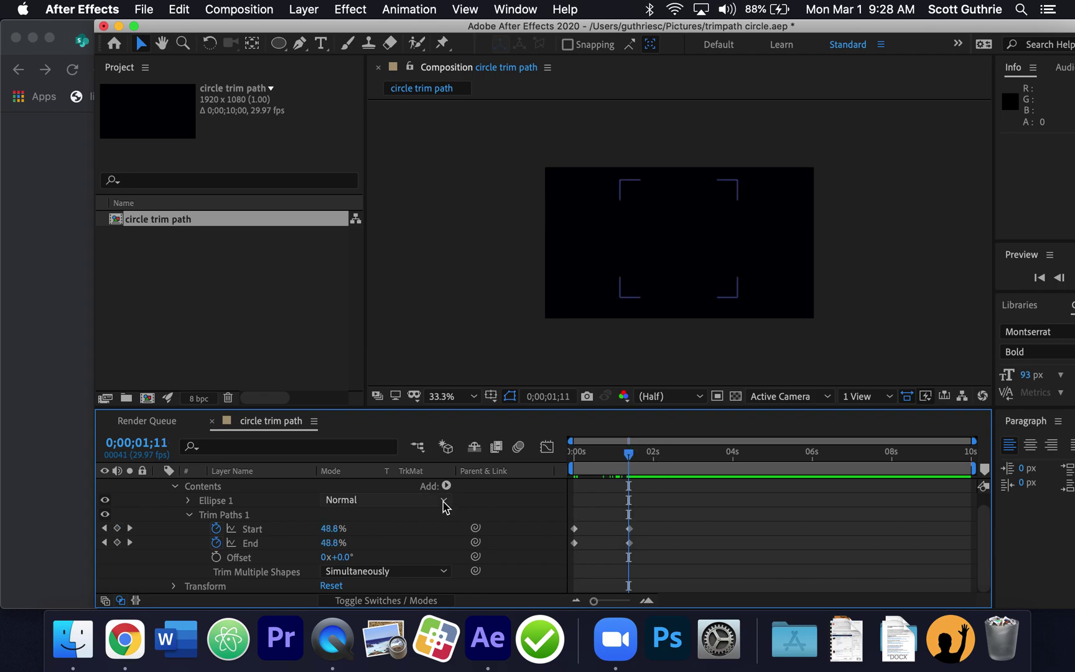
left_click(131, 529)
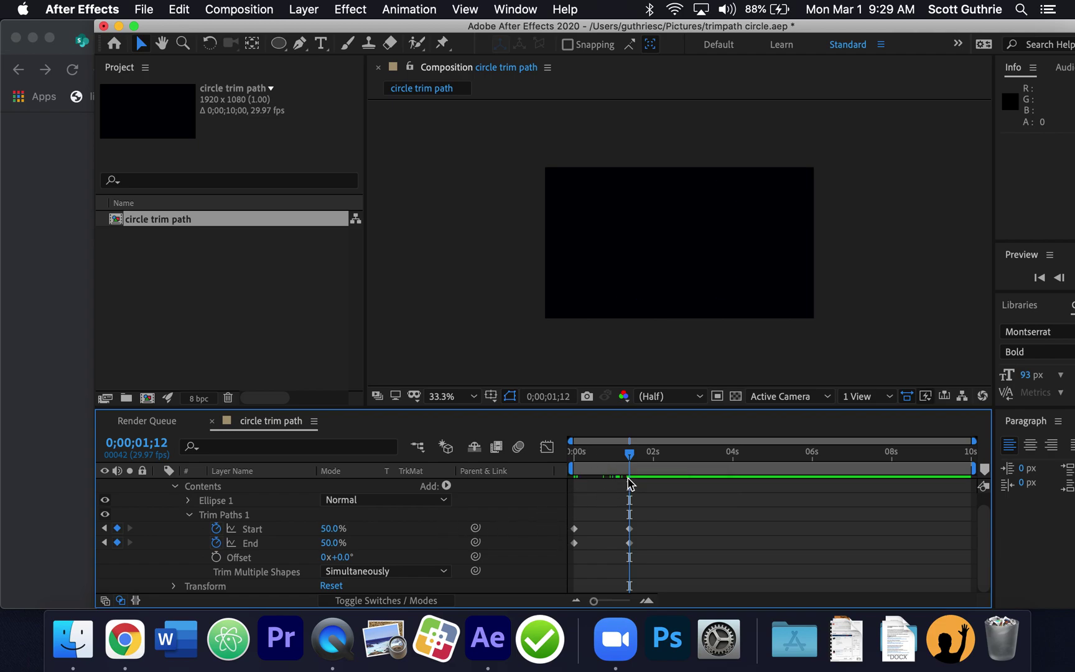
Step: Set the Start keyframe at the composition's beginning to 100% and scrub through to the 0;00;01;12 keyframes to check the animation
left_click_drag(630, 457, 536, 473)
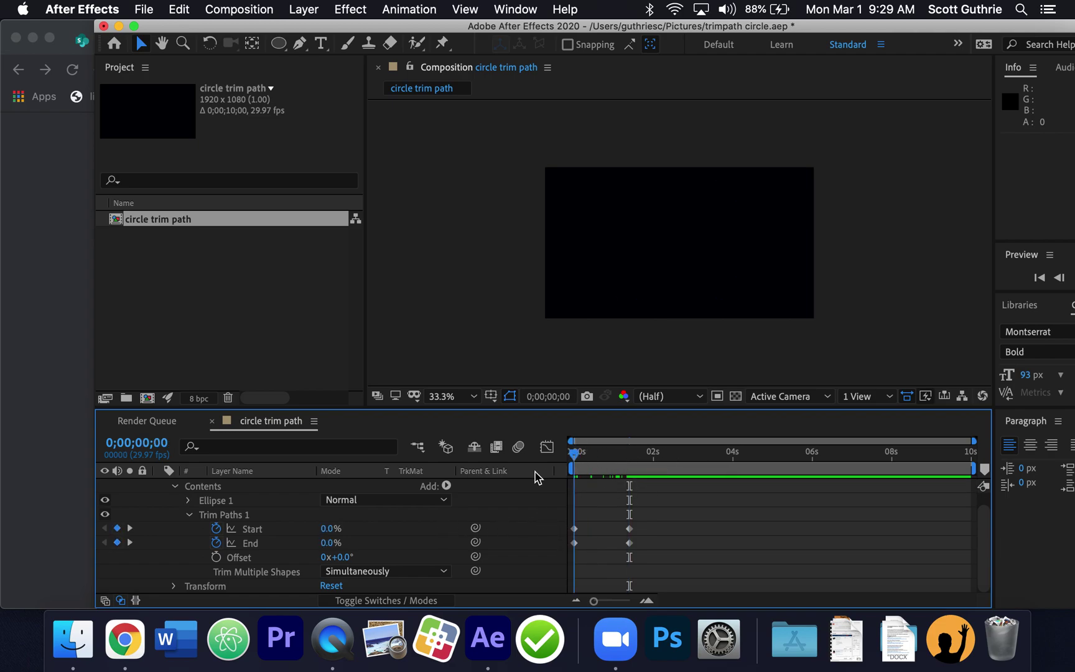
left_click(330, 528)
type("1")
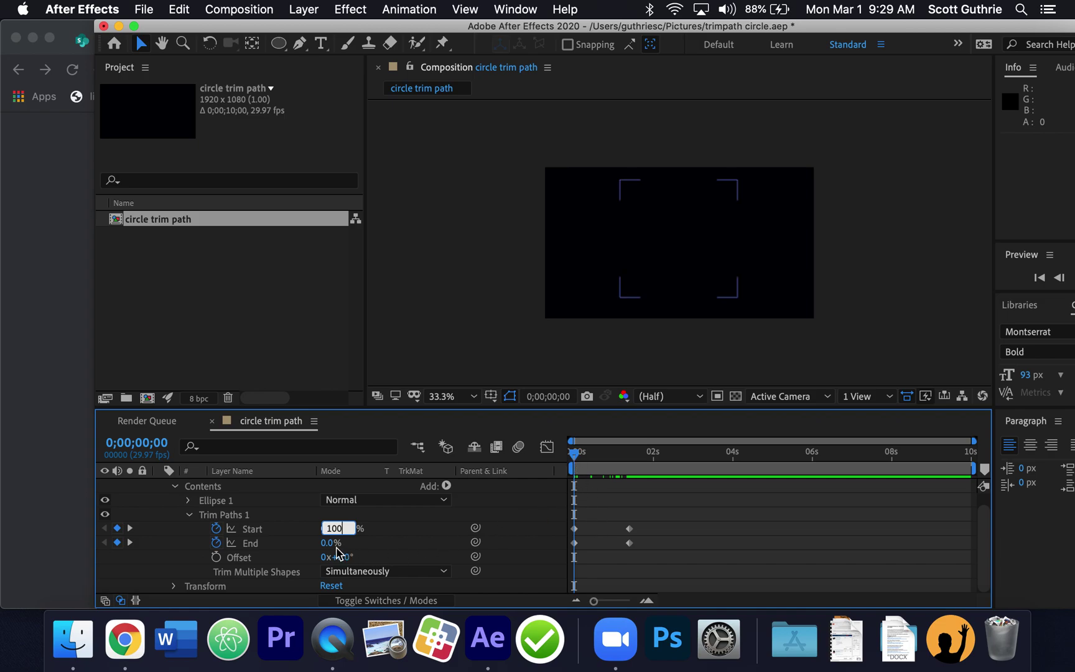
mouse_move(575, 457)
left_mouse_down()
mouse_move(634, 454)
mouse_move(547, 463)
mouse_move(635, 456)
mouse_move(557, 462)
left_mouse_up()
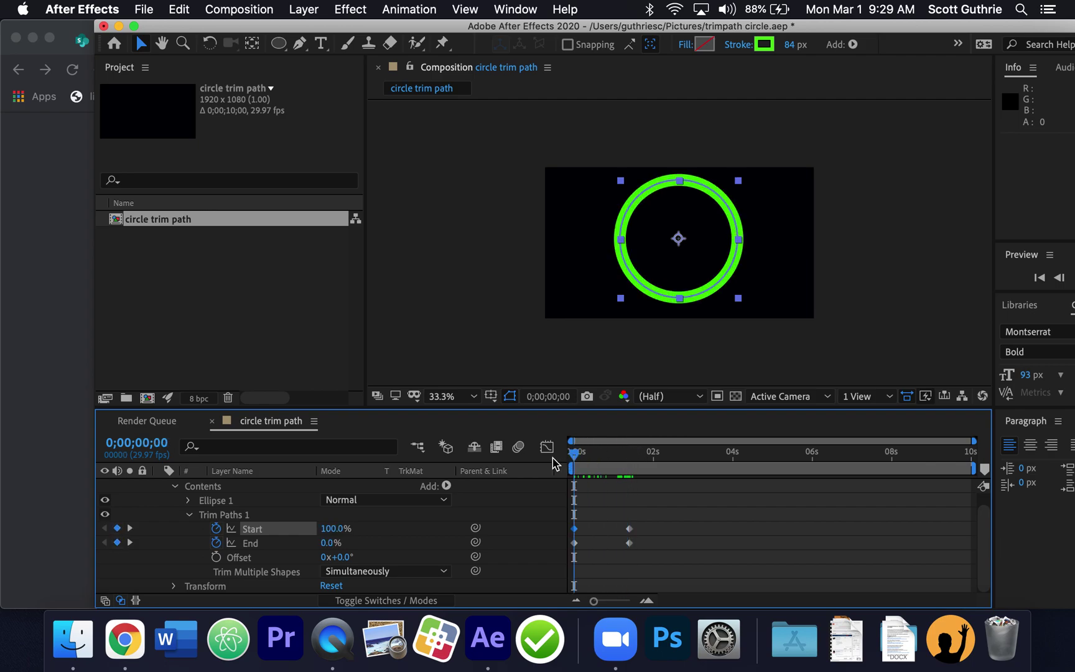
left_click(330, 528)
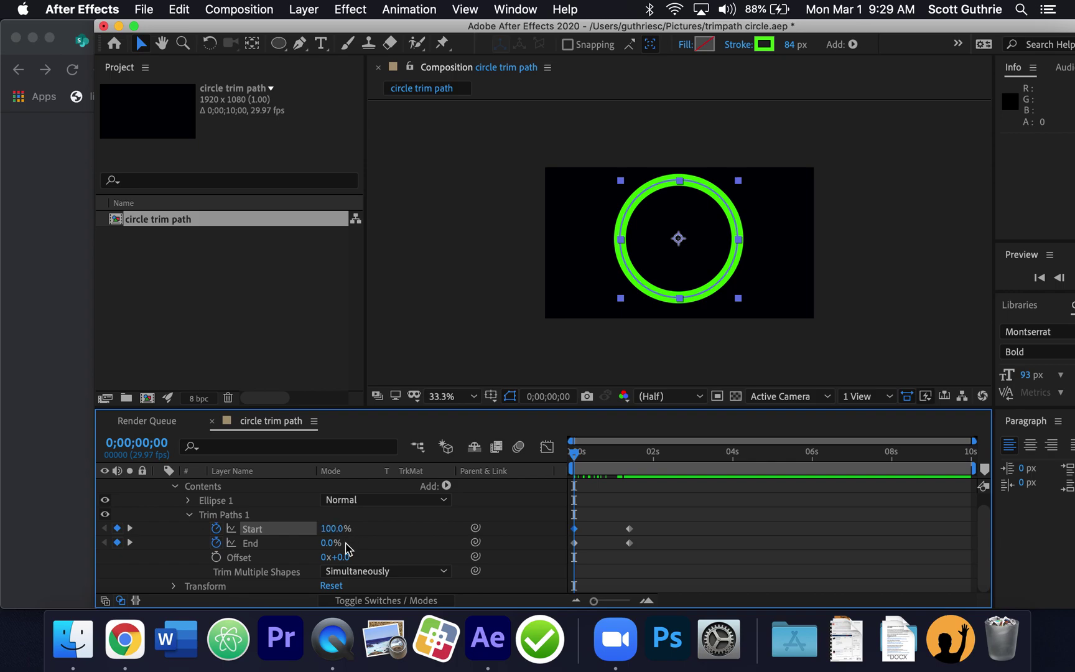
left_click_drag(573, 449, 625, 449)
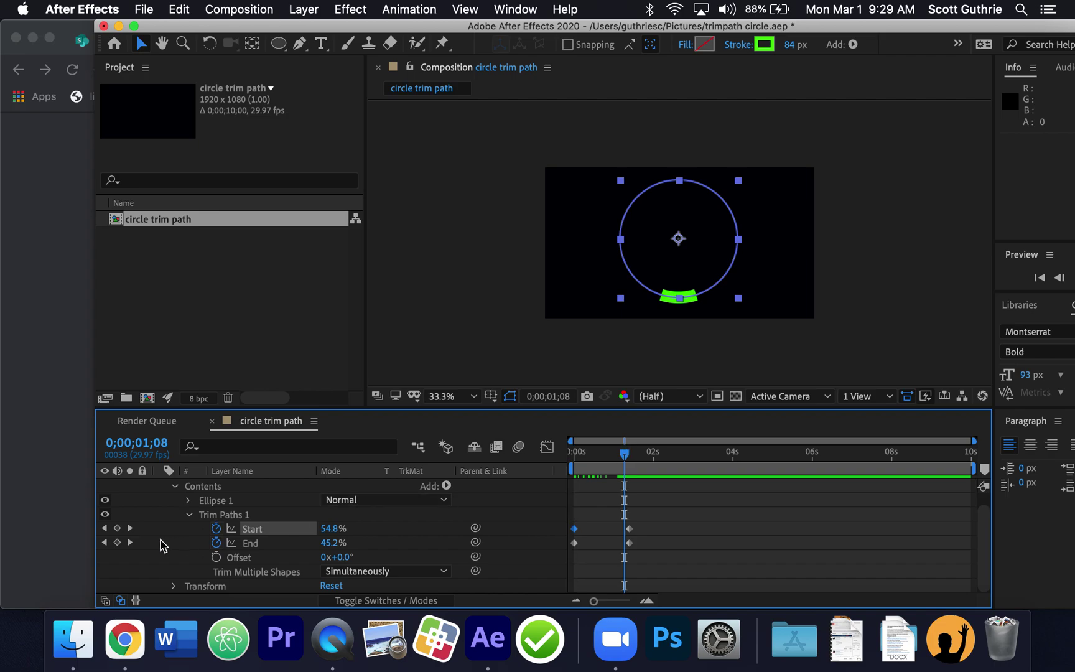
left_click(130, 527)
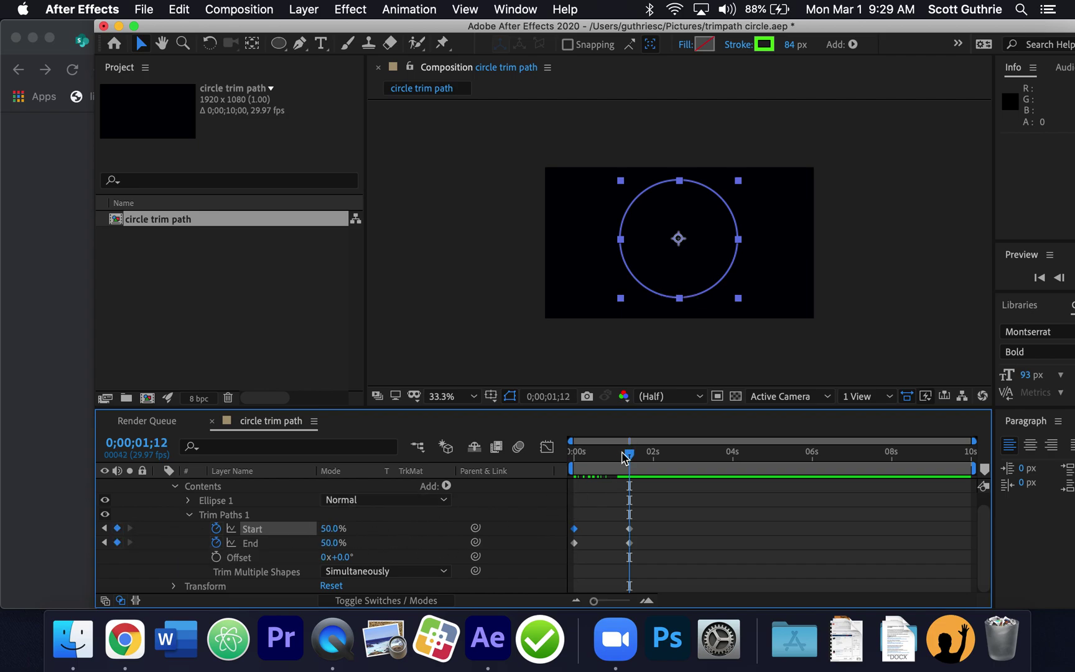
mouse_move(629, 457)
left_mouse_down()
mouse_move(565, 459)
mouse_move(639, 447)
mouse_move(541, 459)
left_mouse_up()
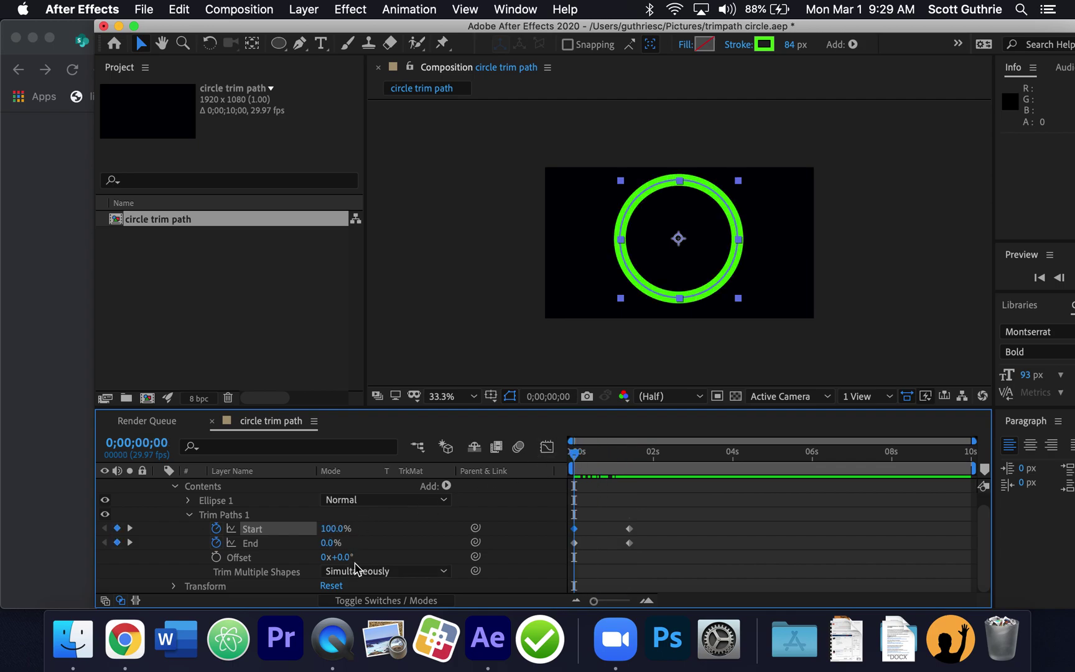
Step: Set the Trim Paths Offset to 90° and scrub the first frames to check where the circle's stroke opens
left_click_drag(339, 561, 379, 554)
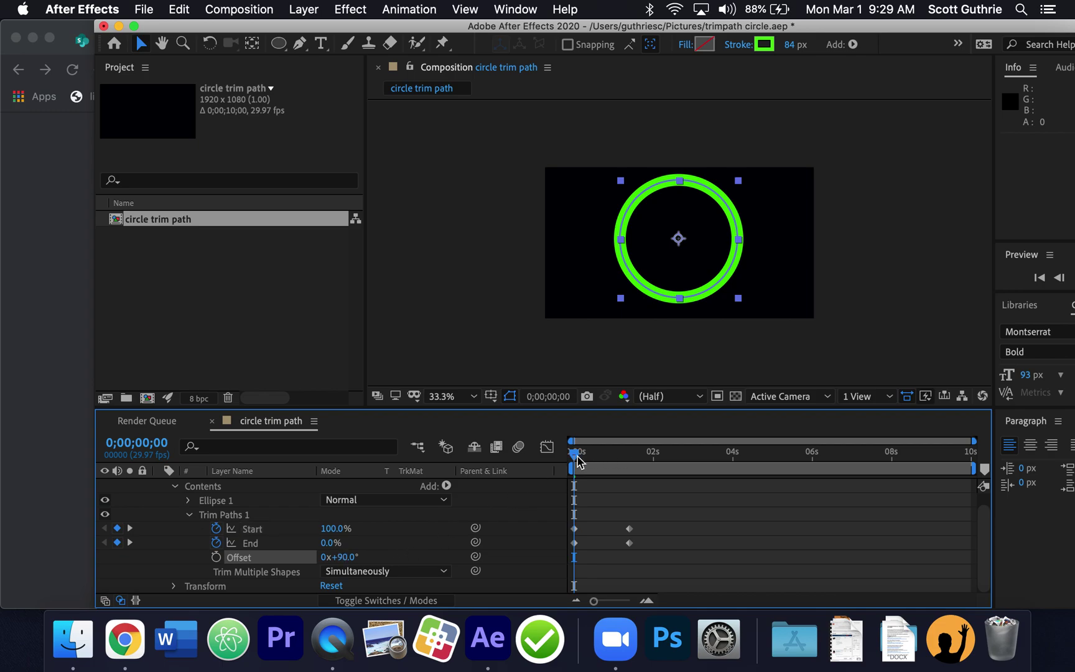
mouse_move(575, 459)
left_mouse_down()
mouse_move(610, 457)
mouse_move(575, 454)
mouse_move(590, 452)
left_mouse_up()
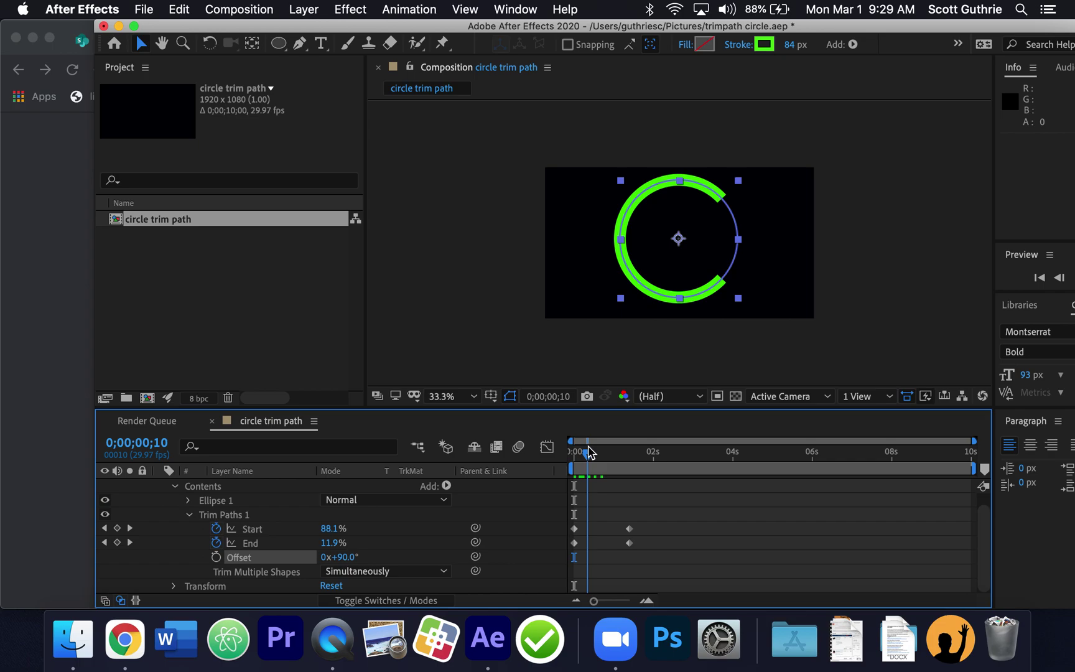
left_click_drag(589, 453, 574, 452)
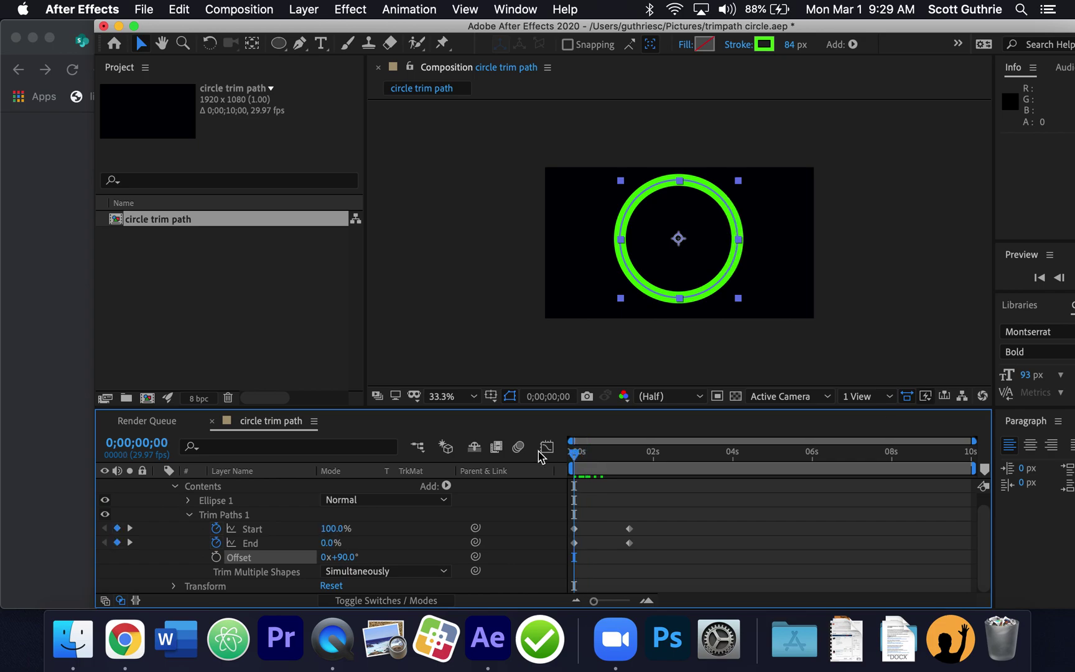
Step: Set the Trim Paths Offset to 180° and scrub between the beginning and the 0;00;01;12 keyframes to check the animation
left_click(343, 558)
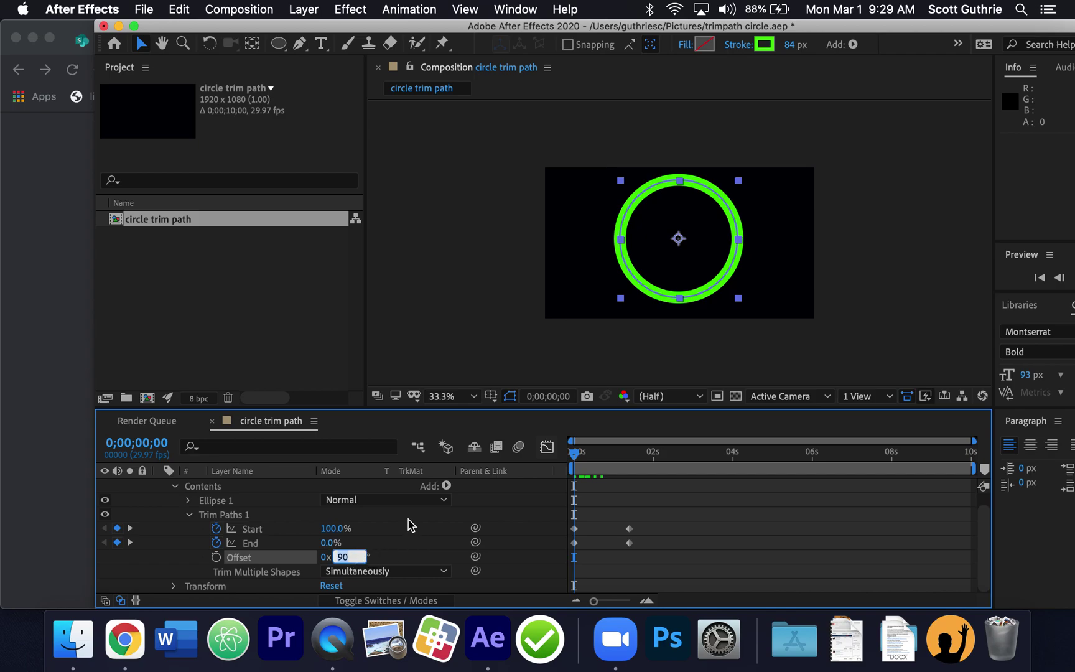
type("180")
left_click(400, 551)
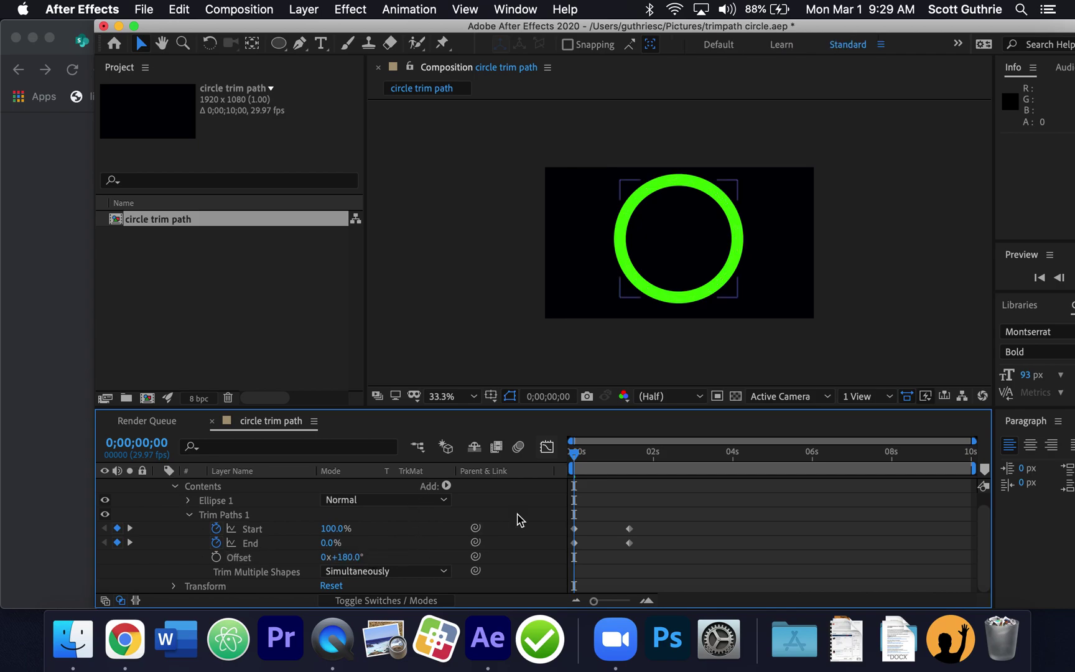
left_click_drag(576, 458, 545, 464)
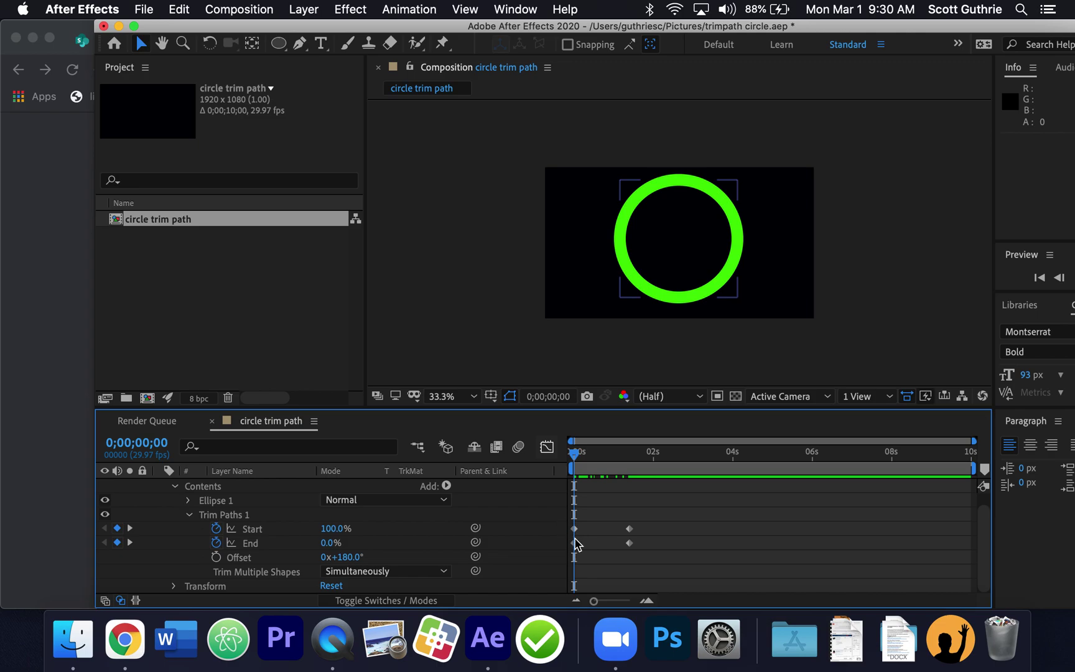
left_click_drag(575, 451, 617, 452)
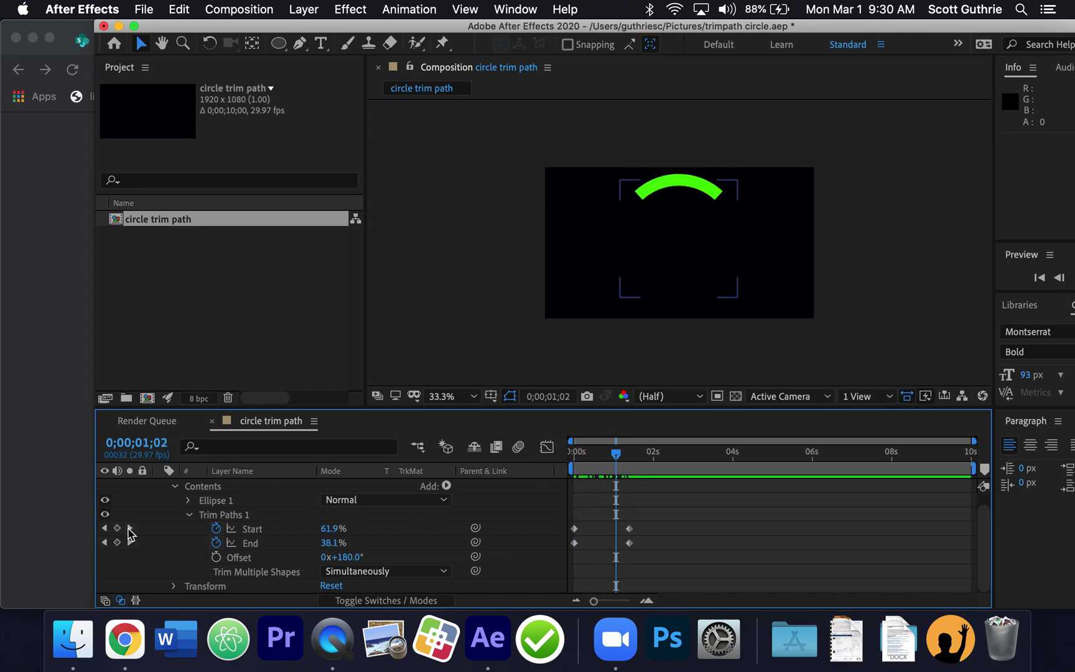
left_click(130, 528)
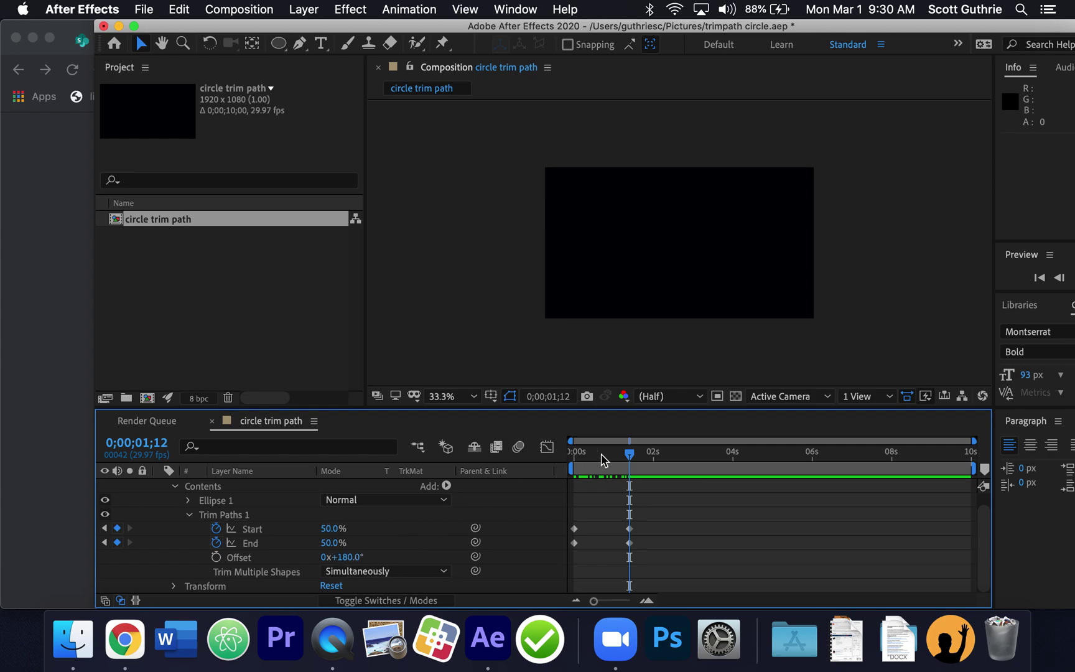
left_click_drag(629, 452, 563, 459)
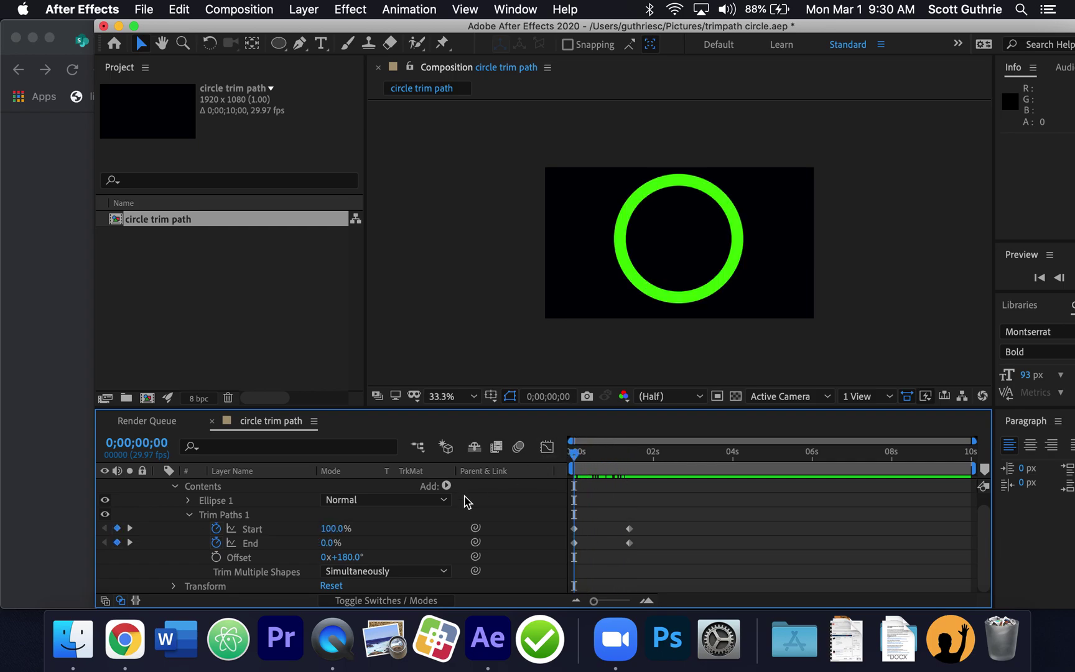
Step: Set the Trim Paths Offset to 270° and scrub from the beginning to the 0;00;01;12 keyframes to check the animation
left_click(346, 557)
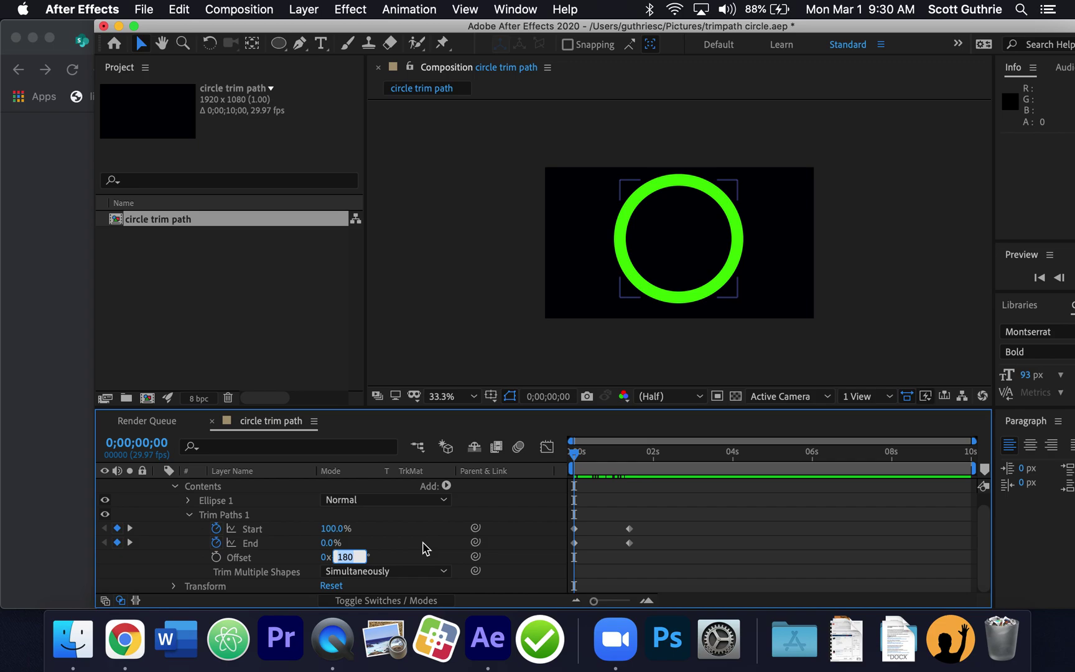
type("270")
left_click(421, 555)
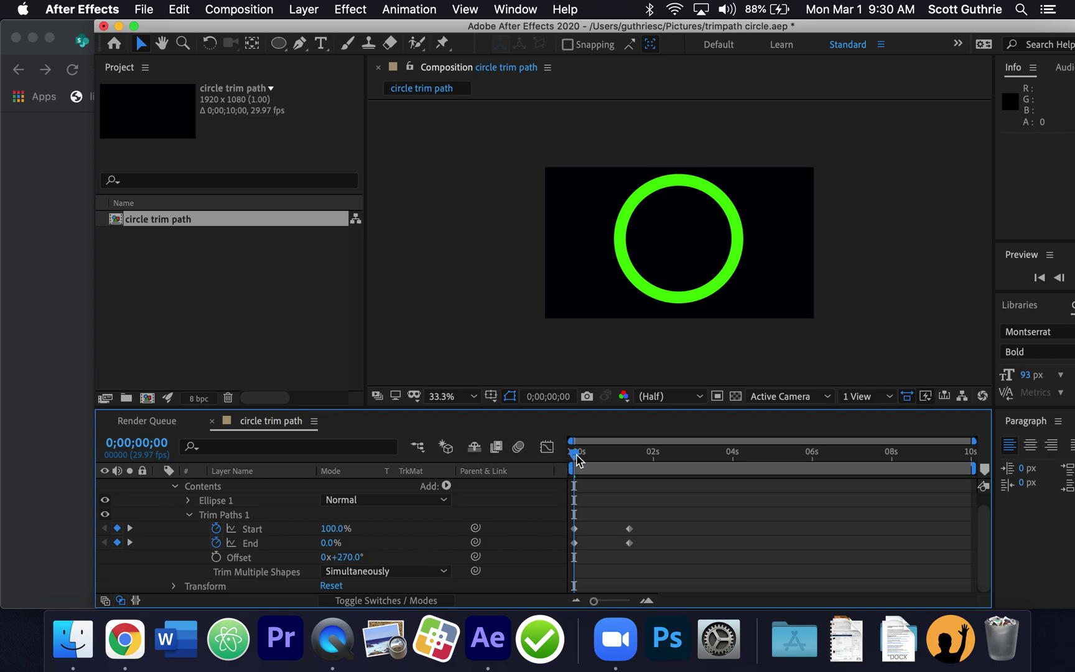
left_click_drag(577, 456, 550, 461)
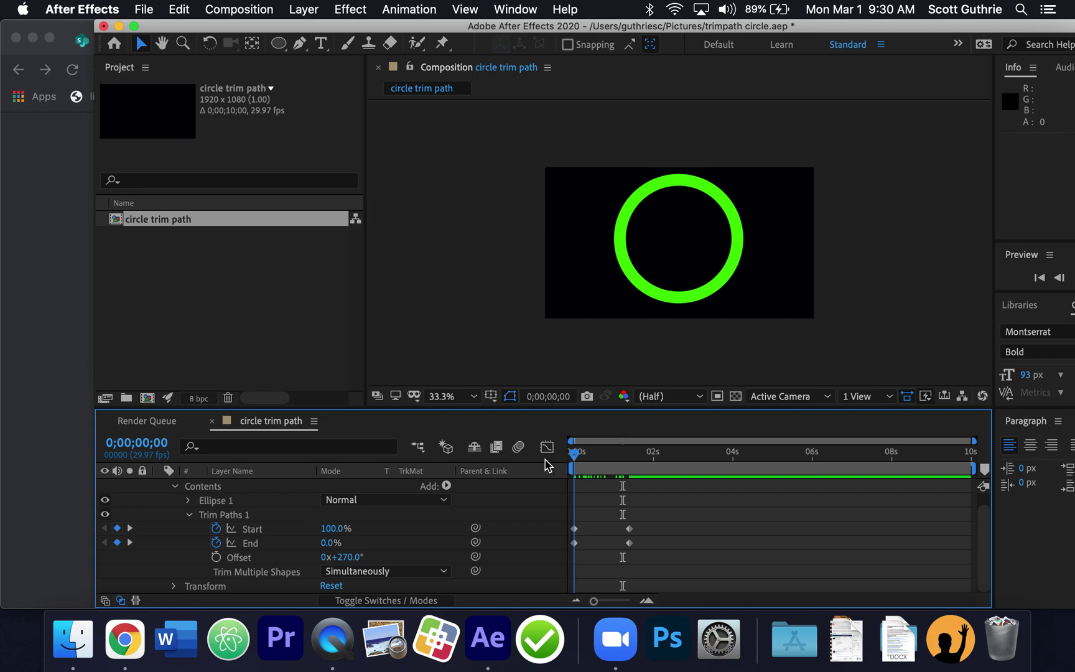
left_click(434, 516)
key("super+a")
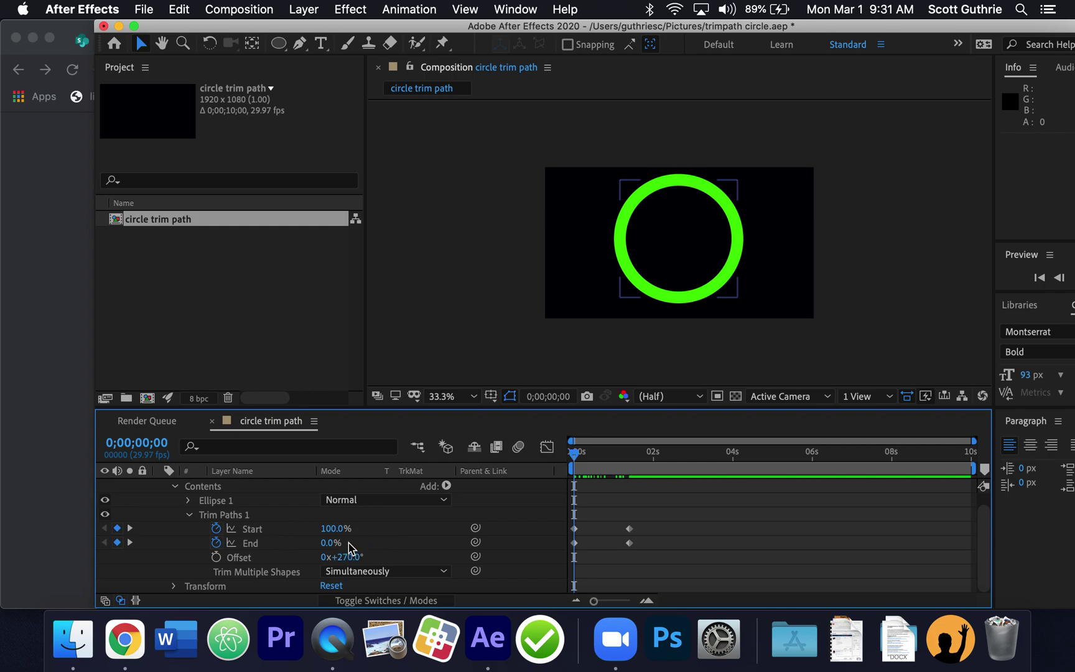
key("super+shift+a")
left_click_drag(575, 456, 622, 453)
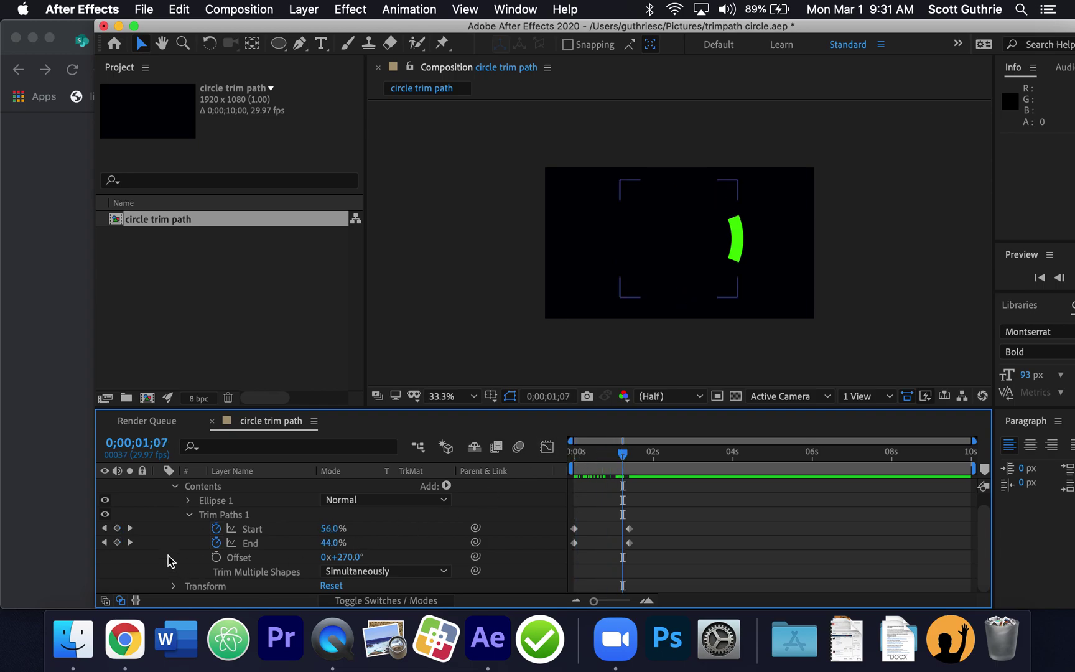
left_click(129, 528)
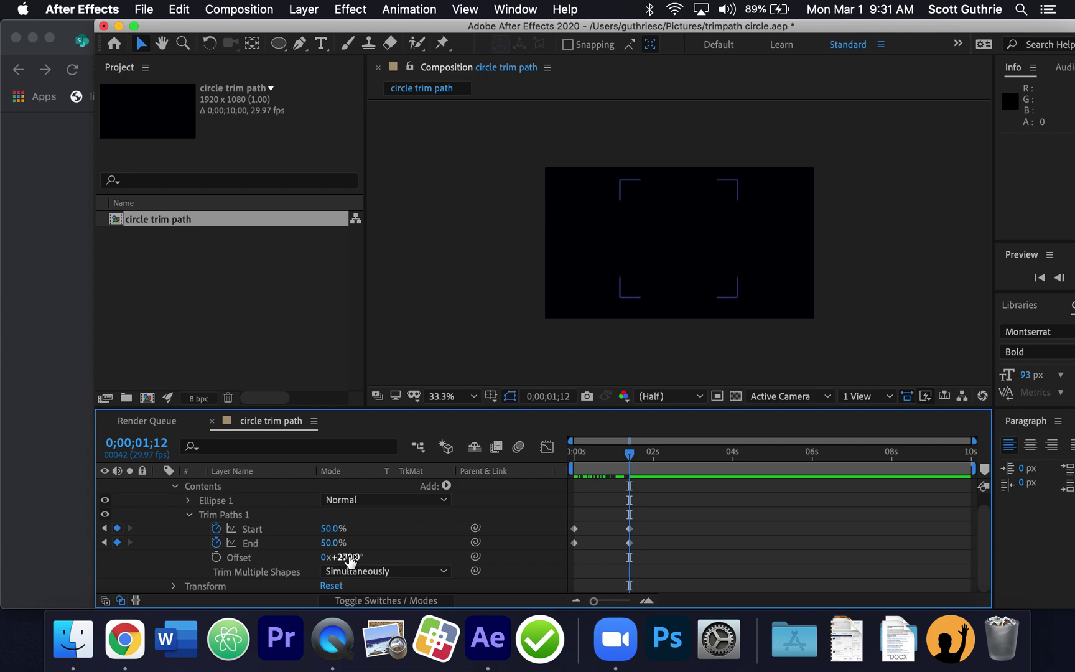
left_click(334, 644)
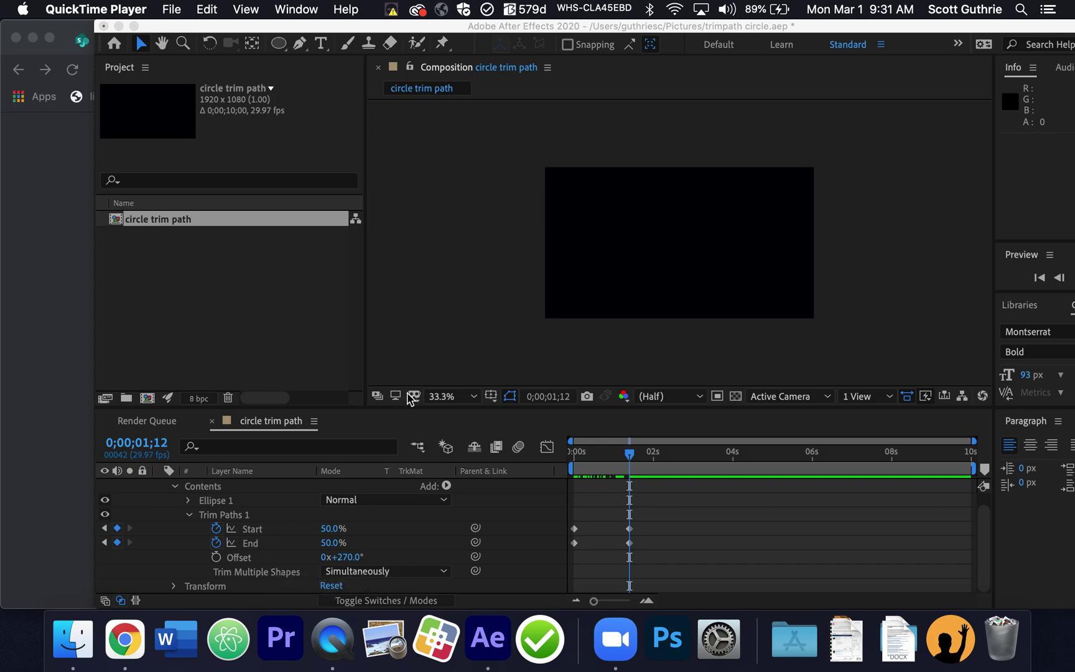
left_click(174, 7)
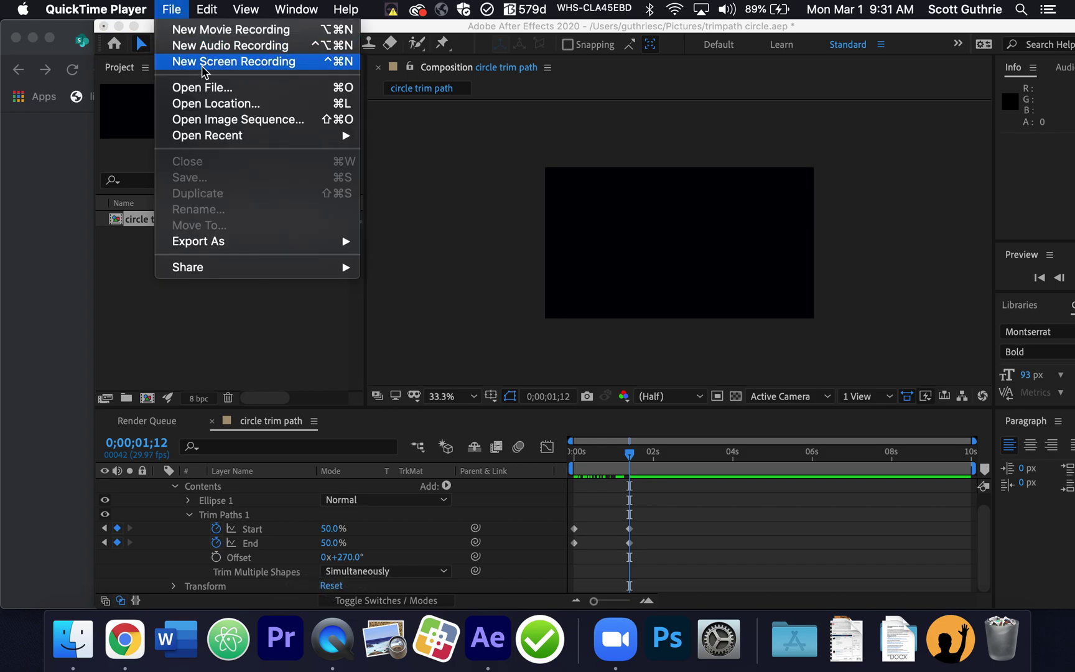